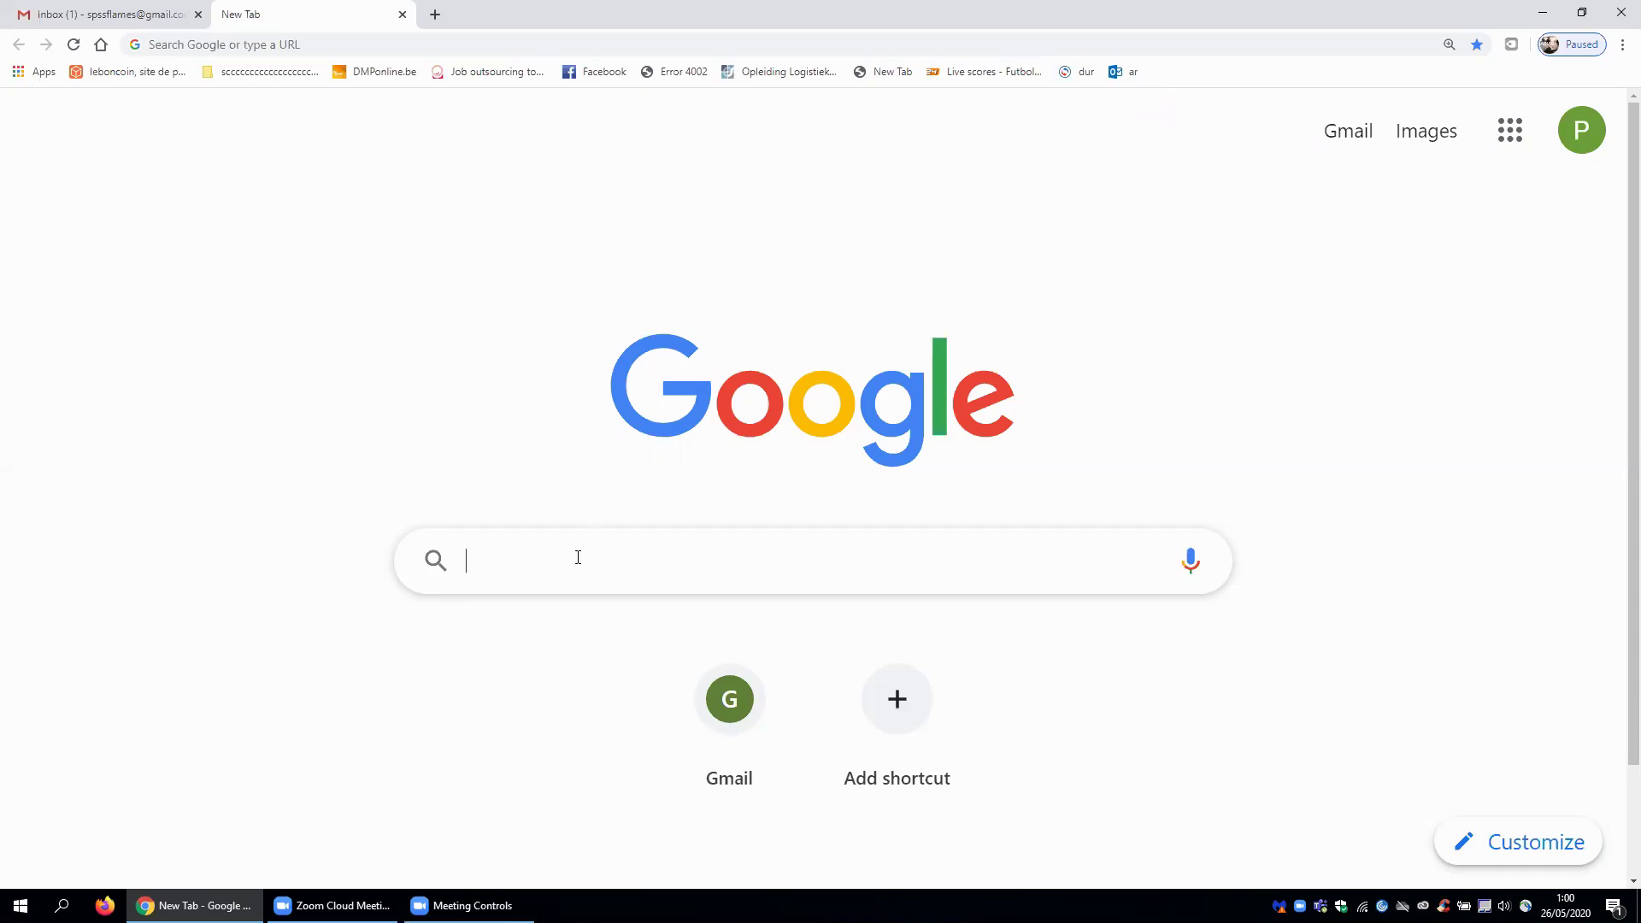
- Search Google for 'SPSS software'
type("SPSS s")
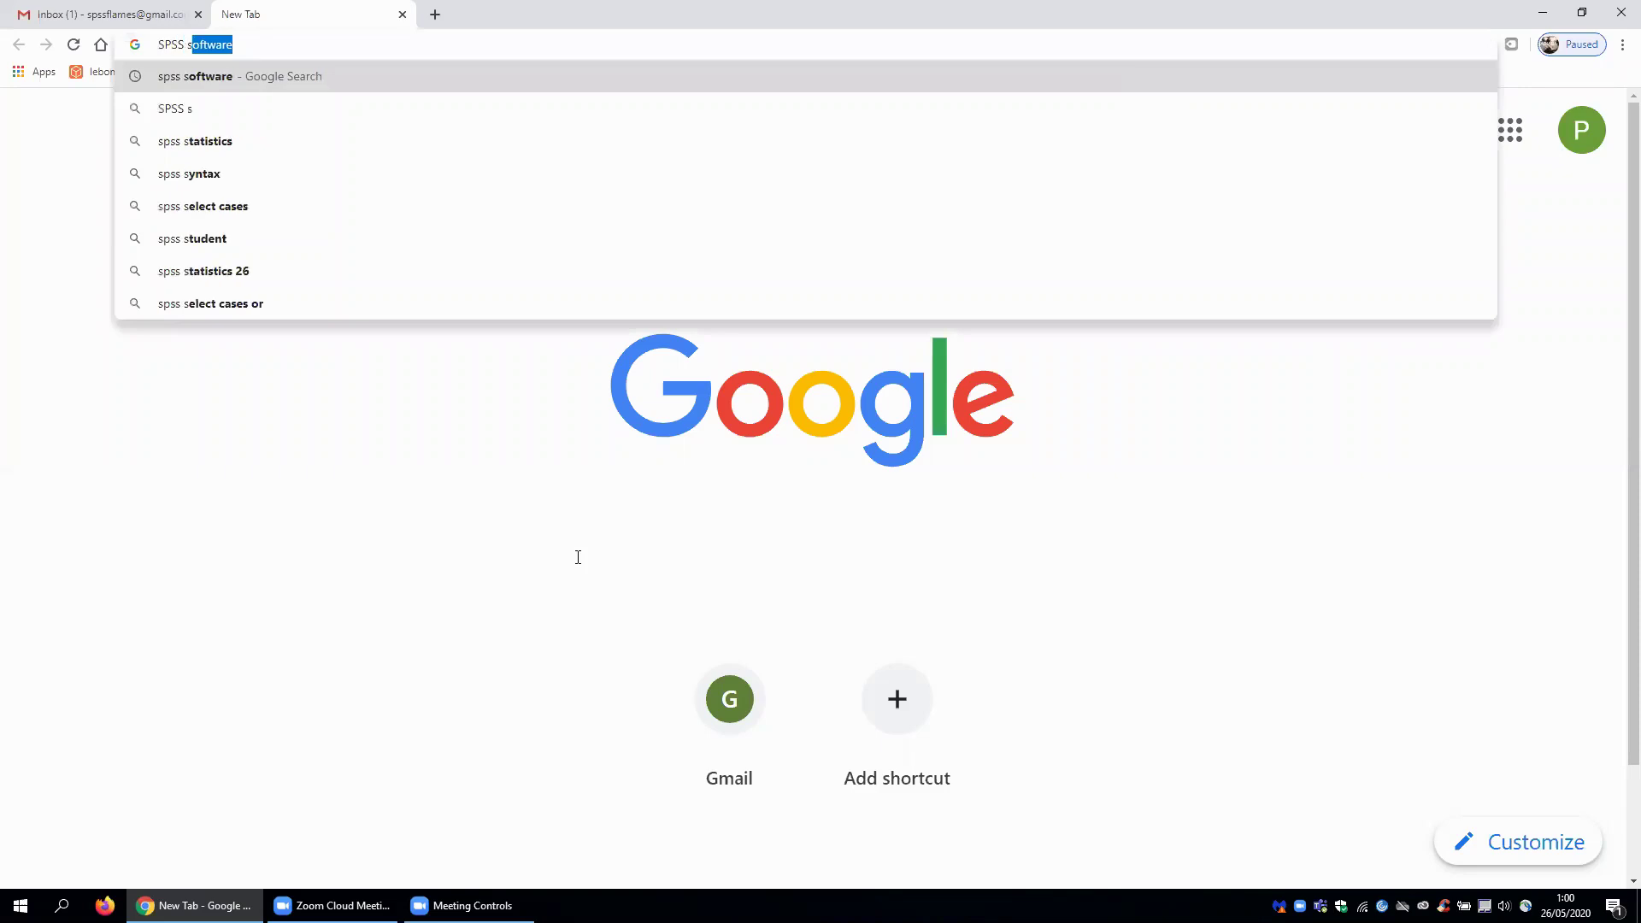
type("oftware")
key("Return")
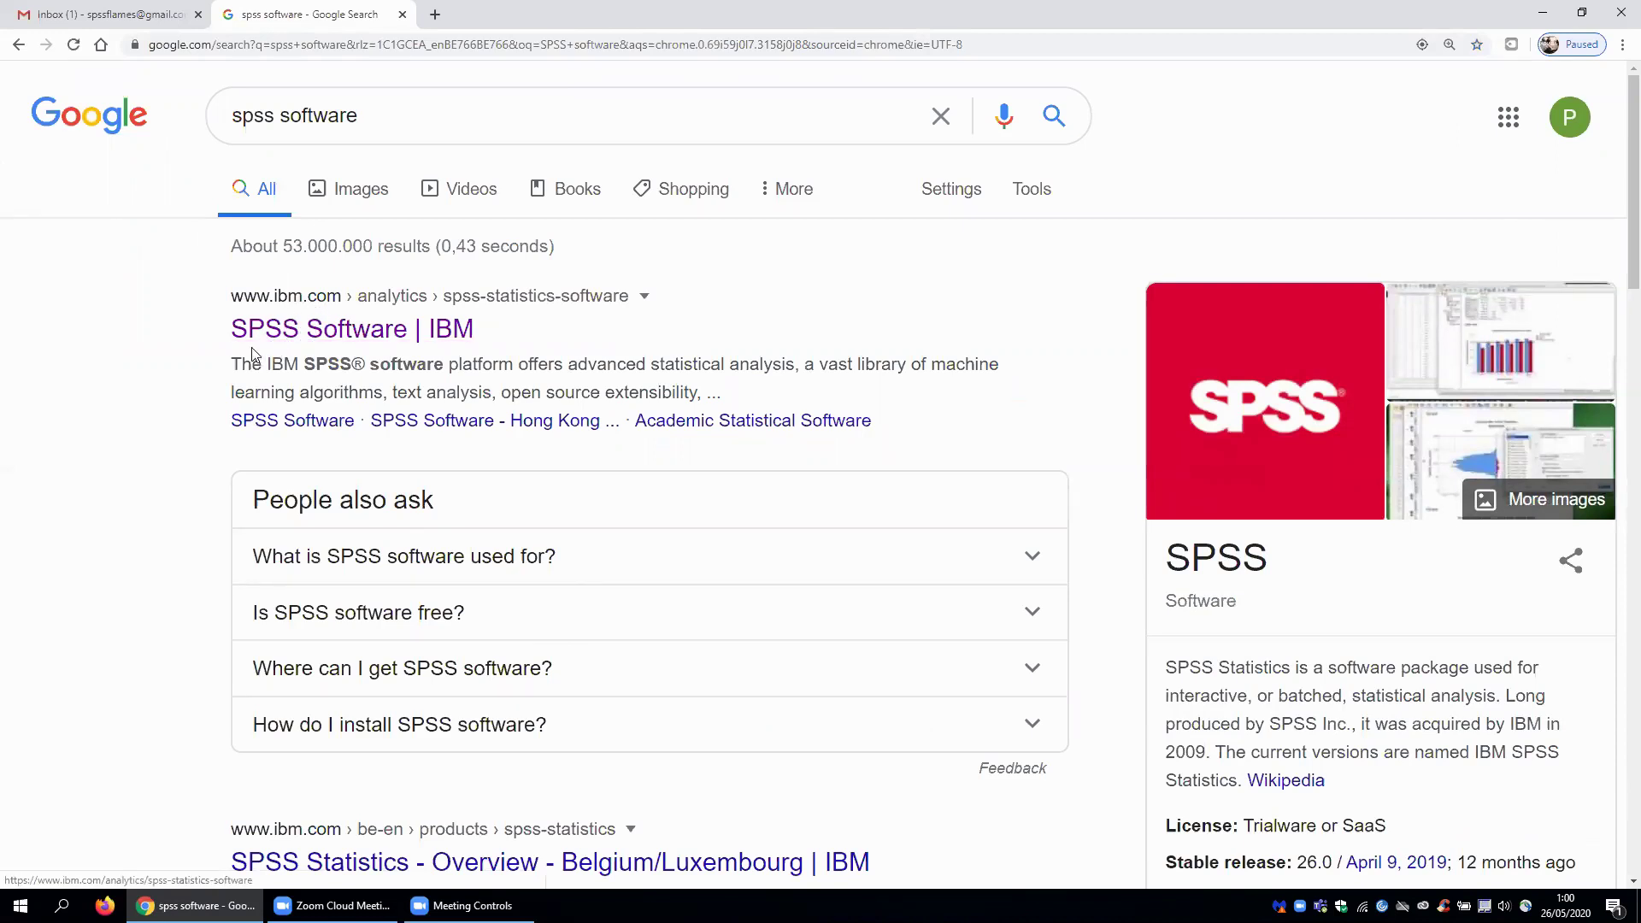
- Go to the 'SPSS Software | IBM' result and choose 'Try SPSS Statistics for free'
left_click(292, 348)
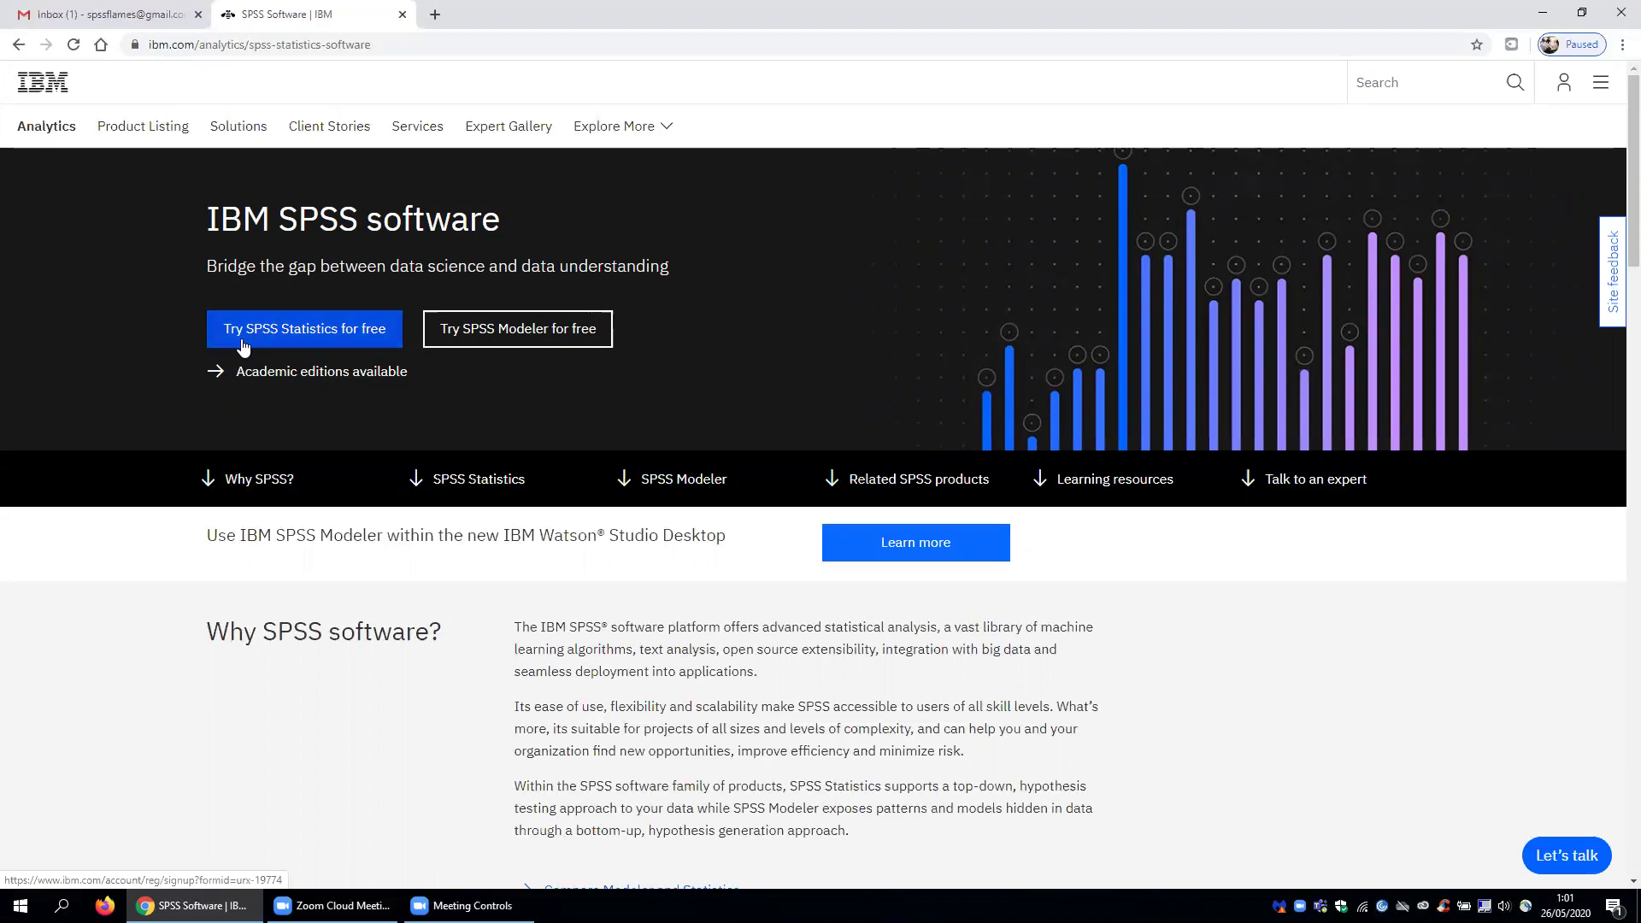
left_click(317, 333)
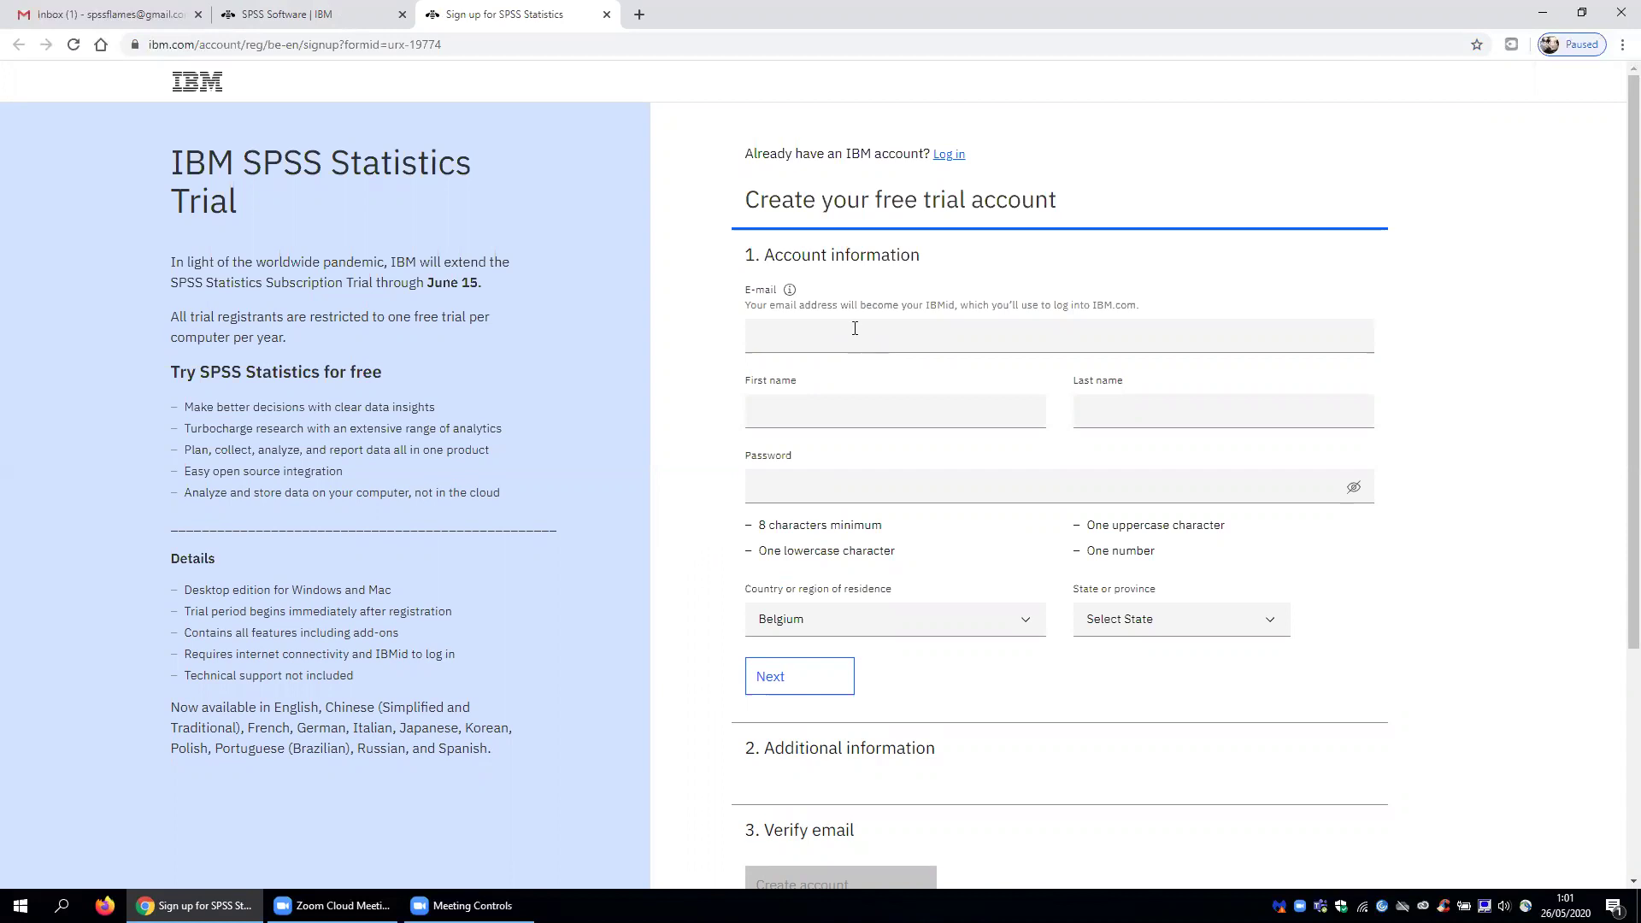
- Enter the account e-mail address in the trial form
left_click(855, 328)
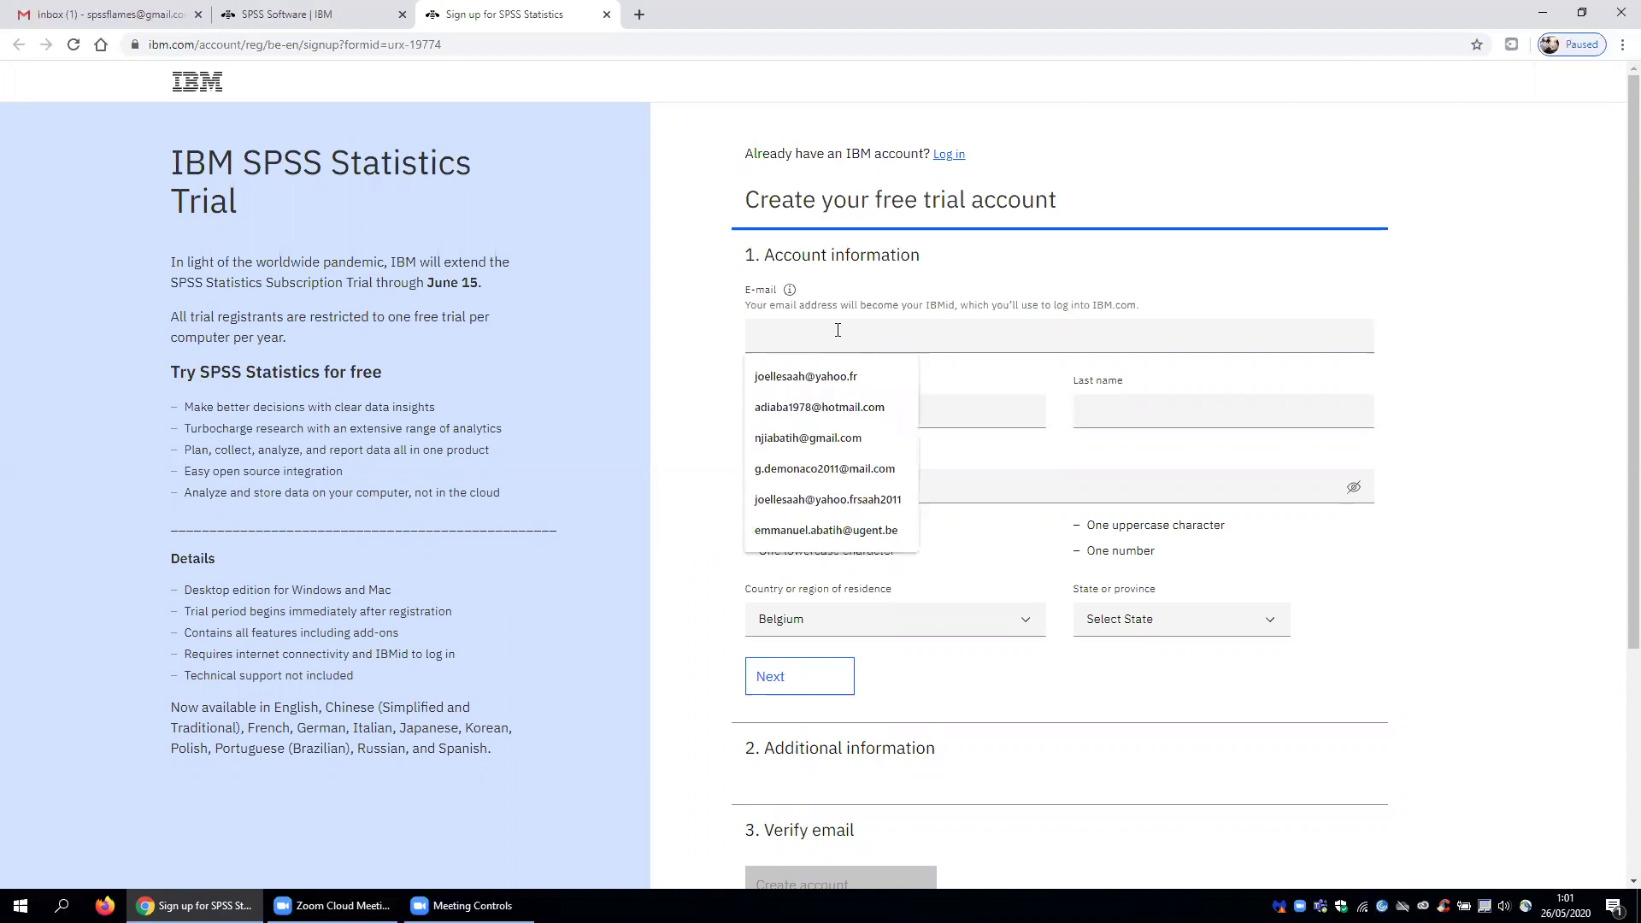
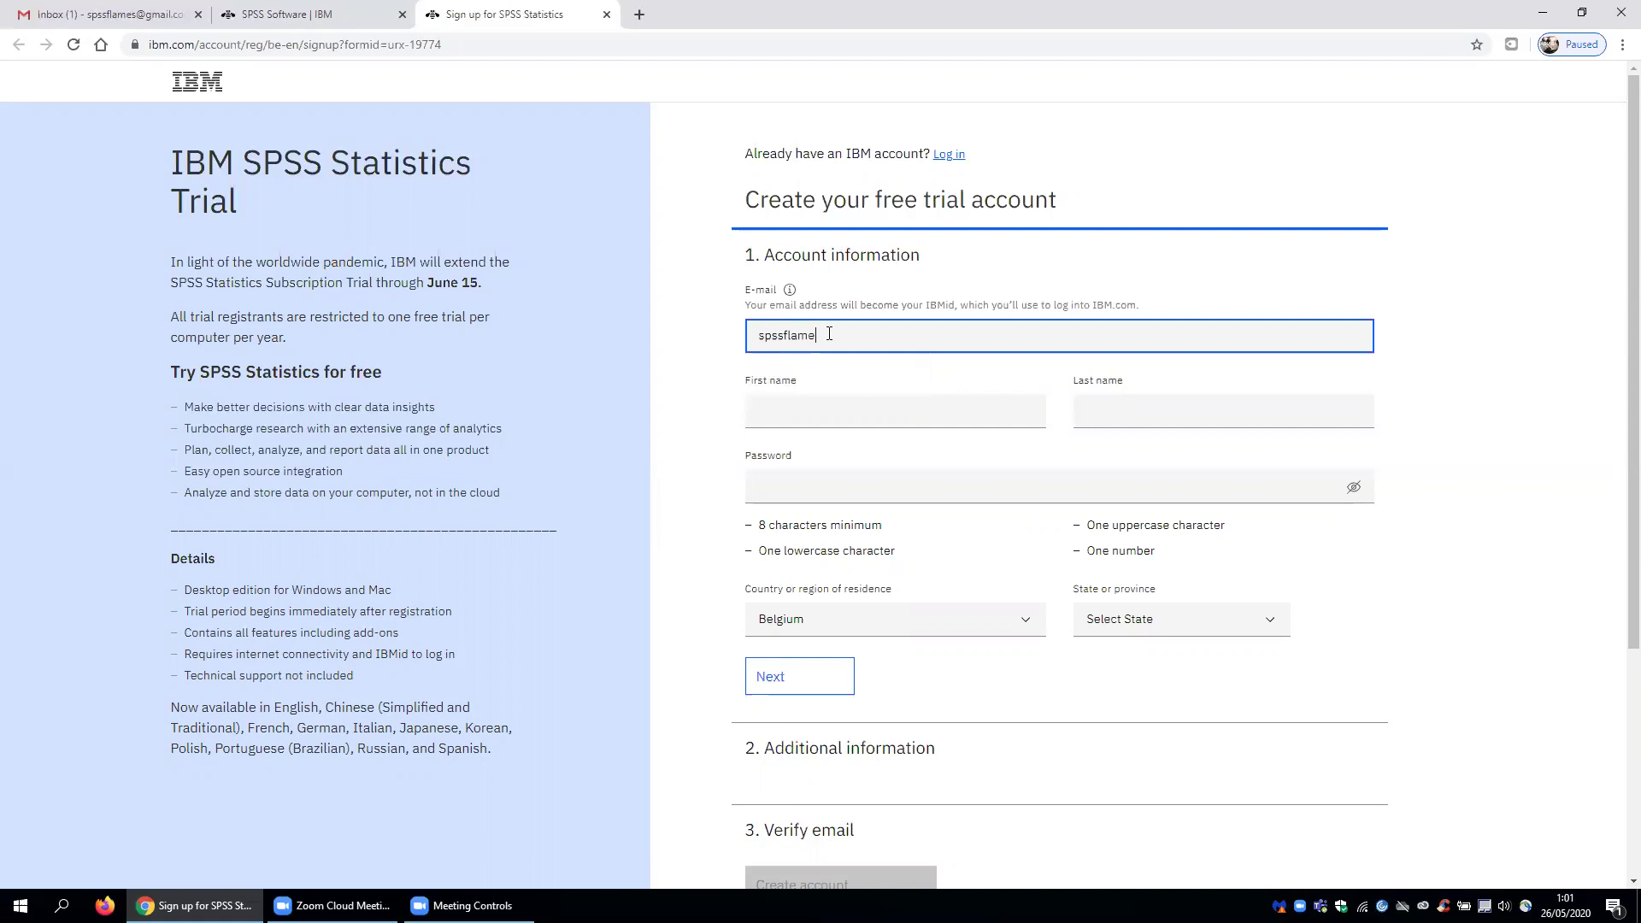
- Fill in the first name and correct the mistyped @ in the e-mail
left_click(822, 407)
type("Peter")
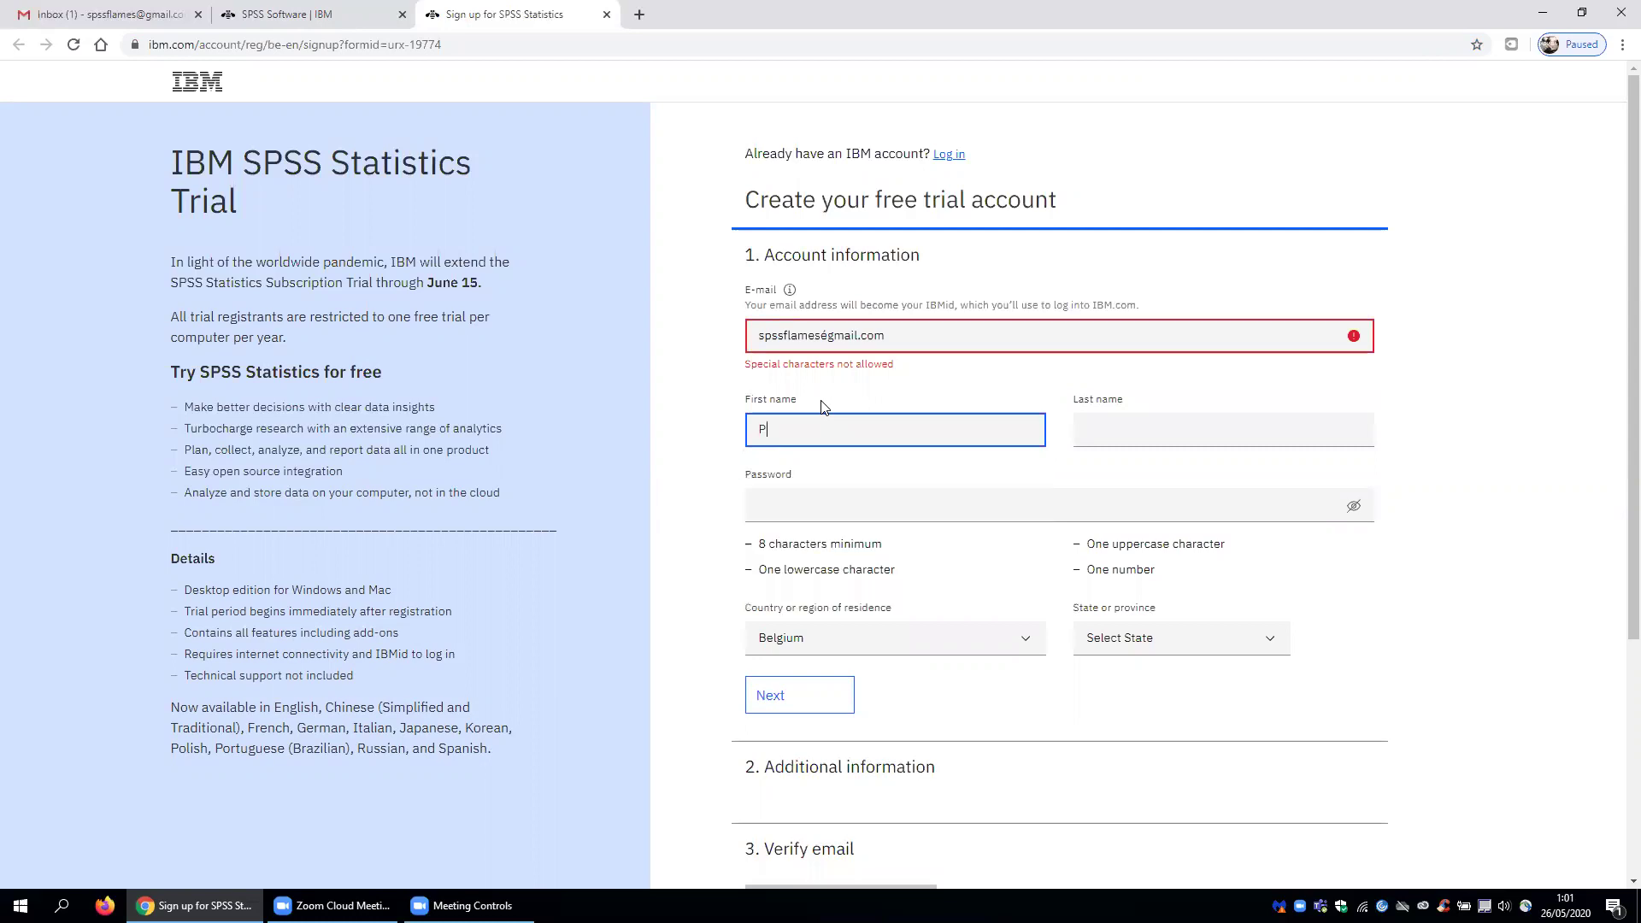
left_click(833, 335)
key("BackSpace")
type("@")
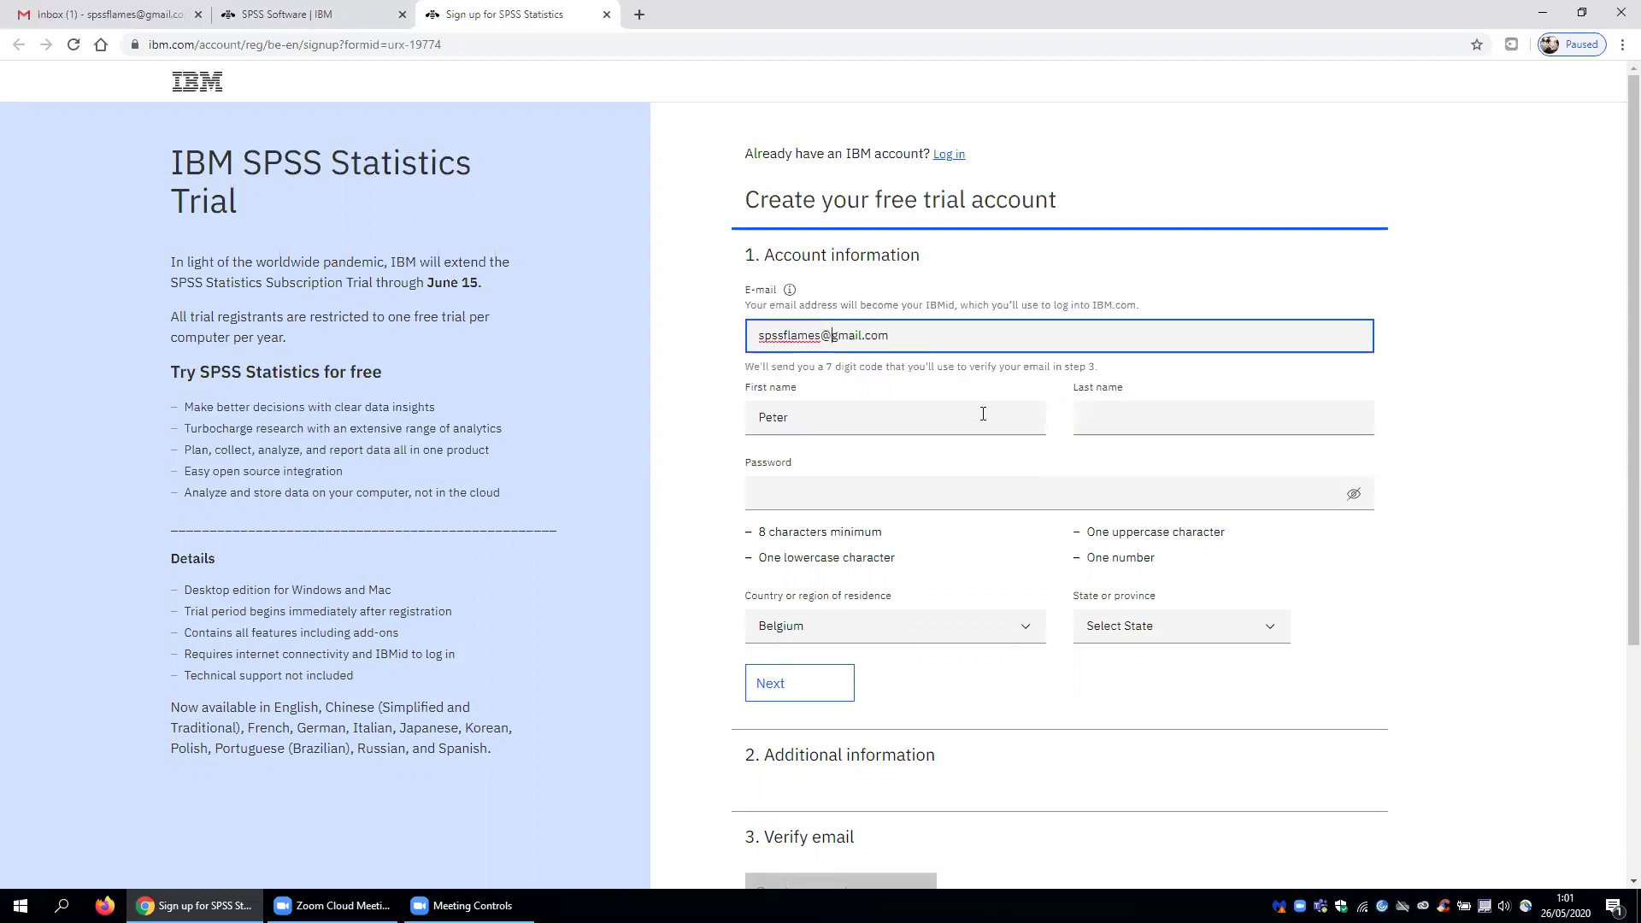
- Fill in the last name and the account password
left_click(1090, 417)
type("Criffin")
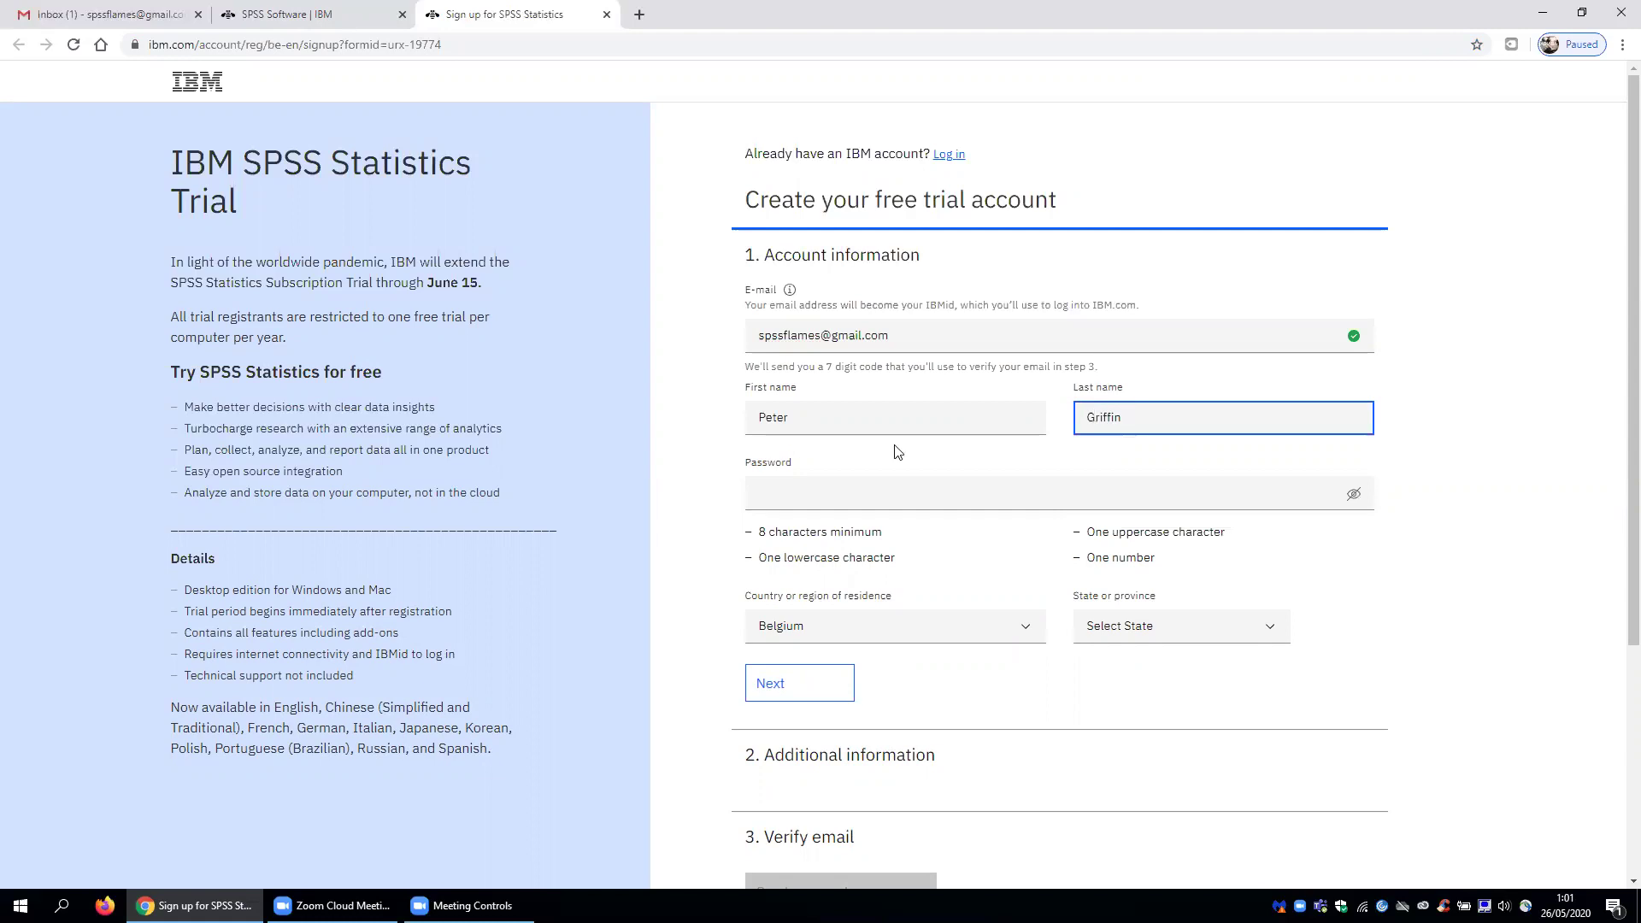
left_click(867, 504)
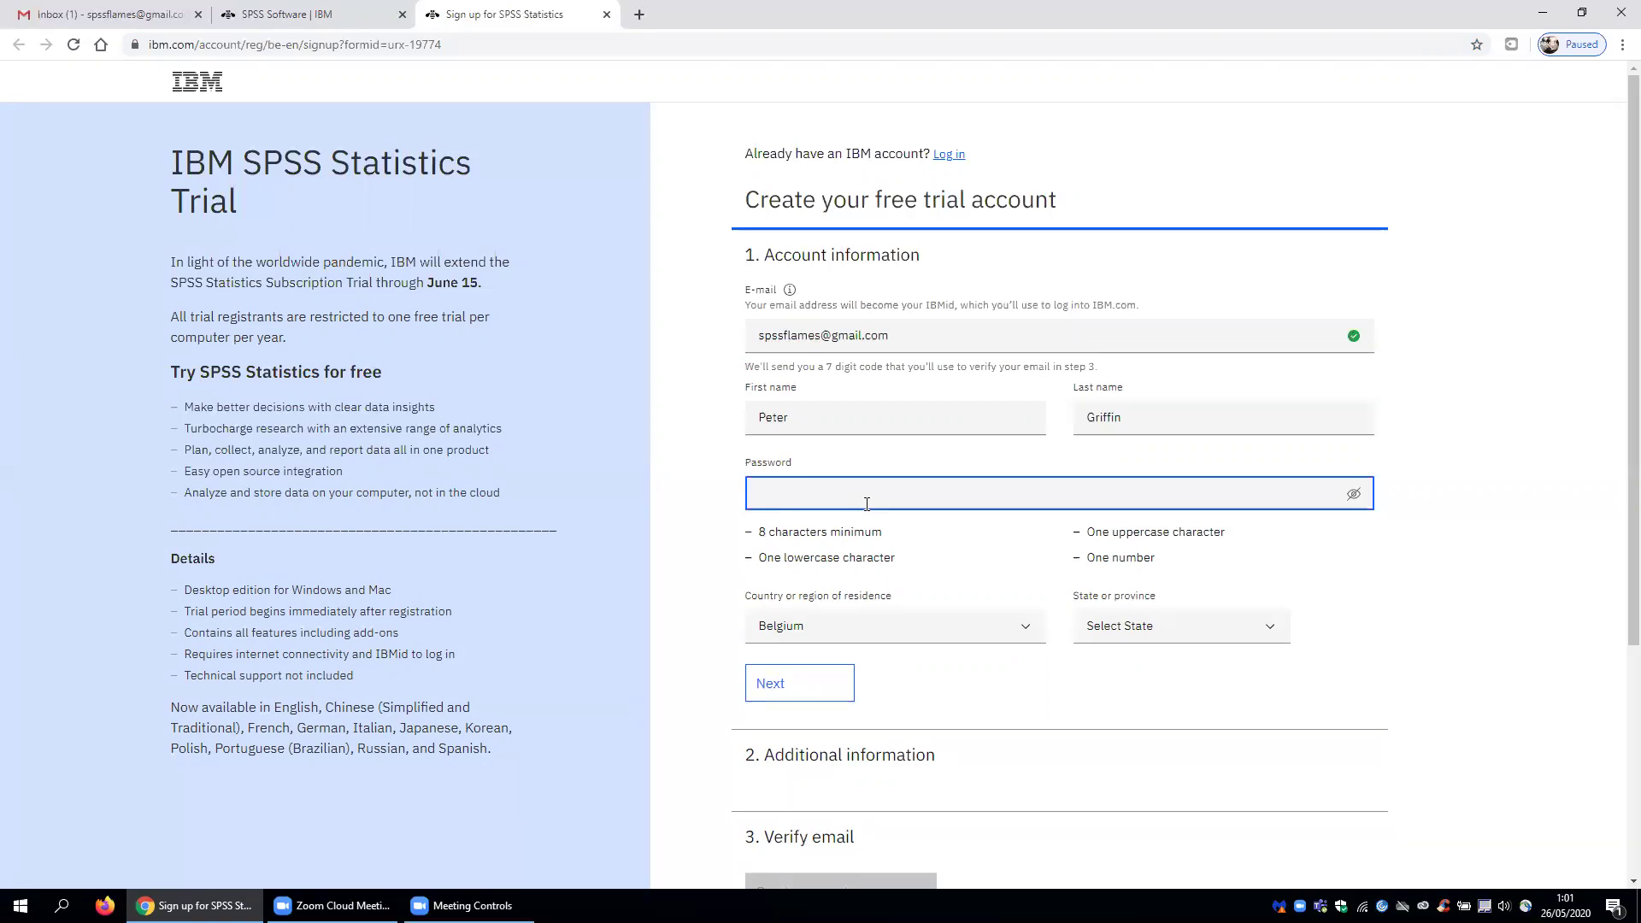
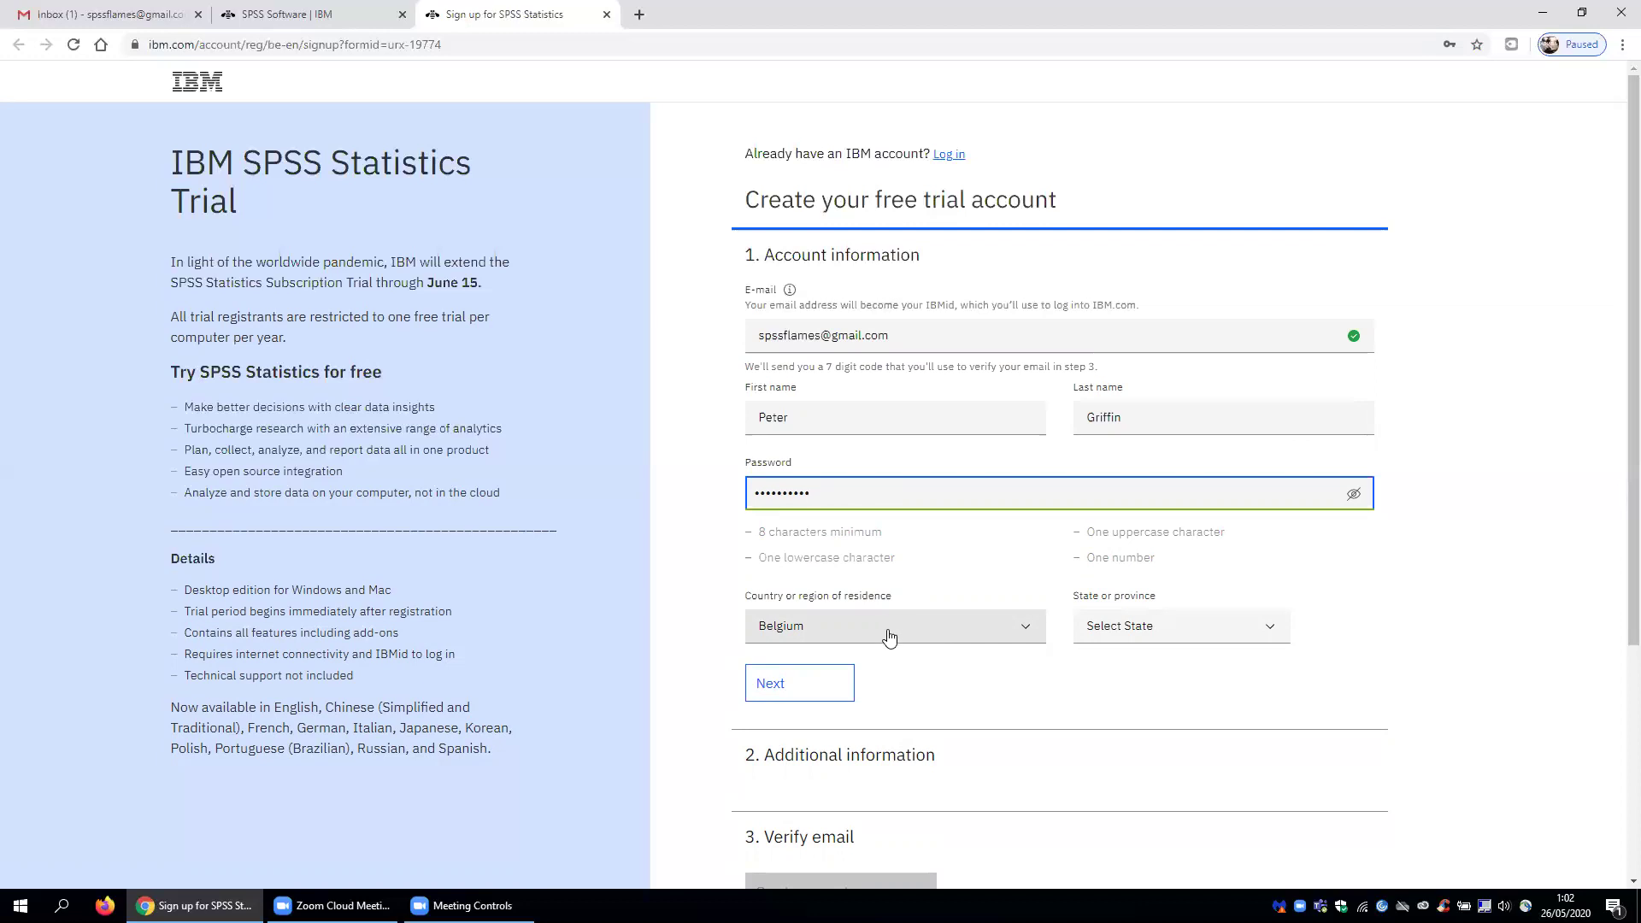
- Choose Antwerpen as the State or province and submit the account information with Next
left_click(1184, 637)
left_click(1159, 685)
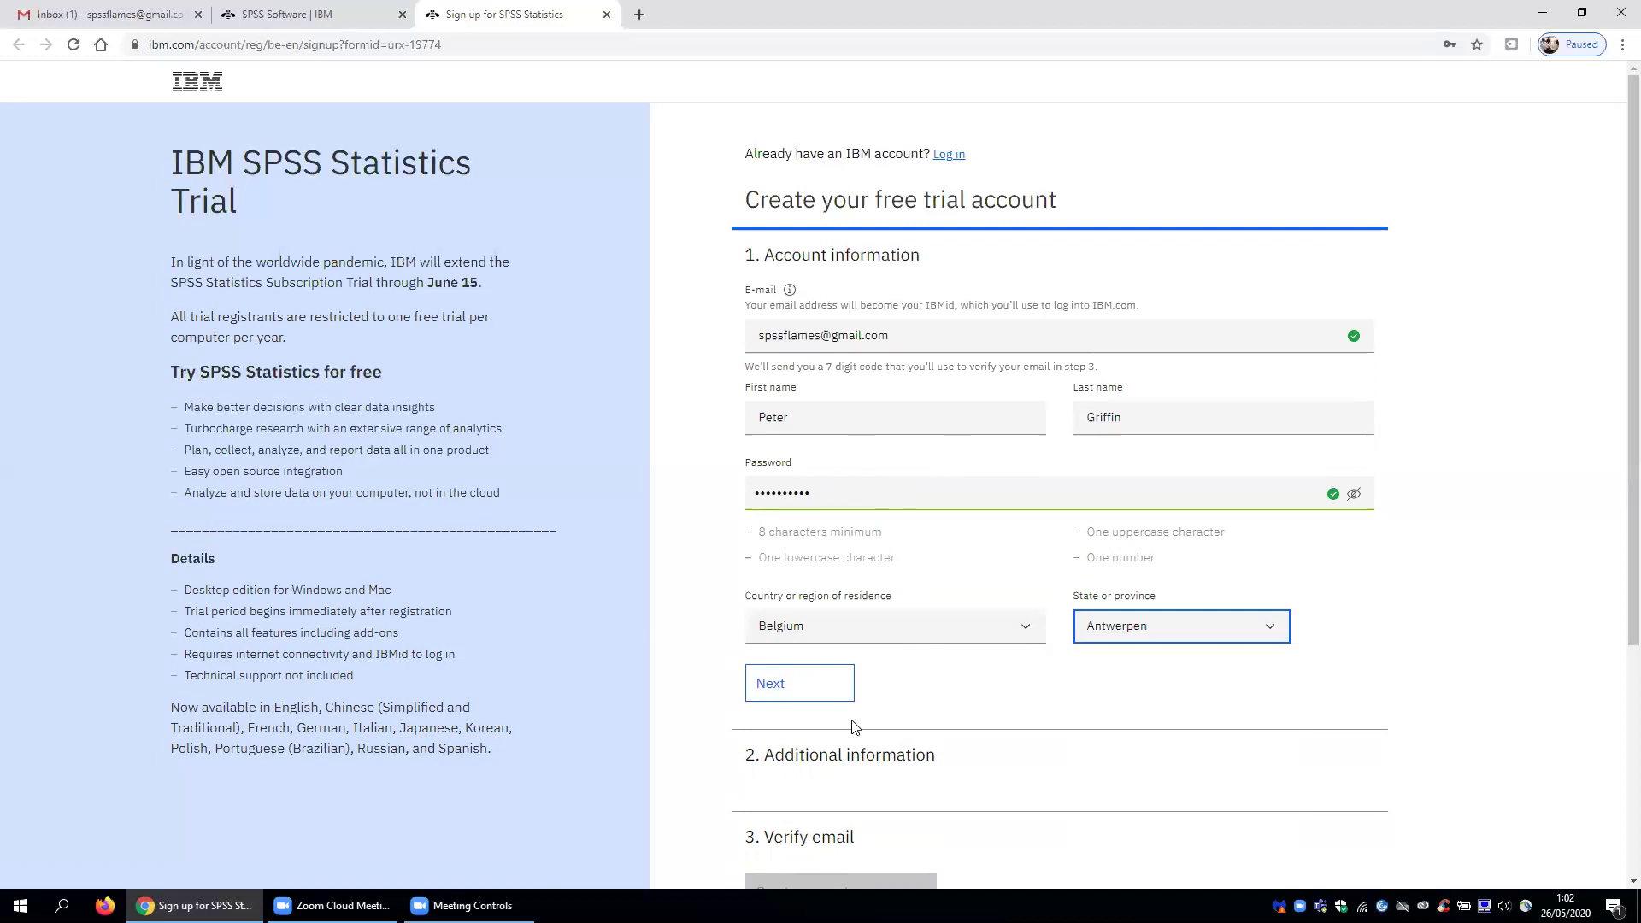
left_click(792, 689)
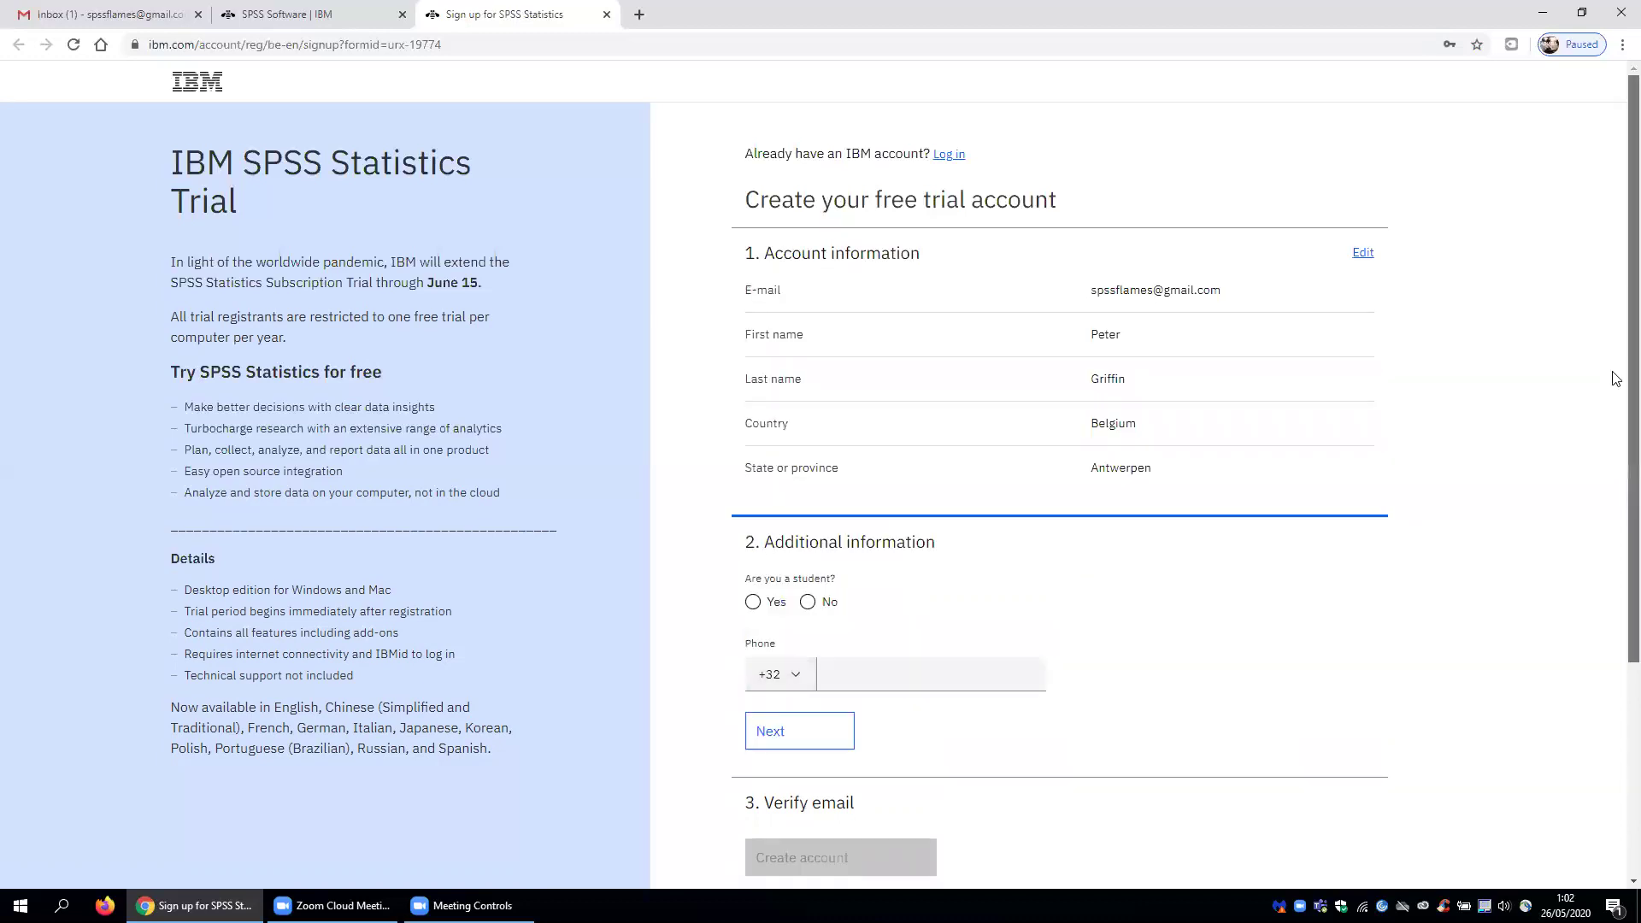
- Answer Yes to student status and contact consent, enter the phone number, and continue
scroll(1610, 427, "down", 3)
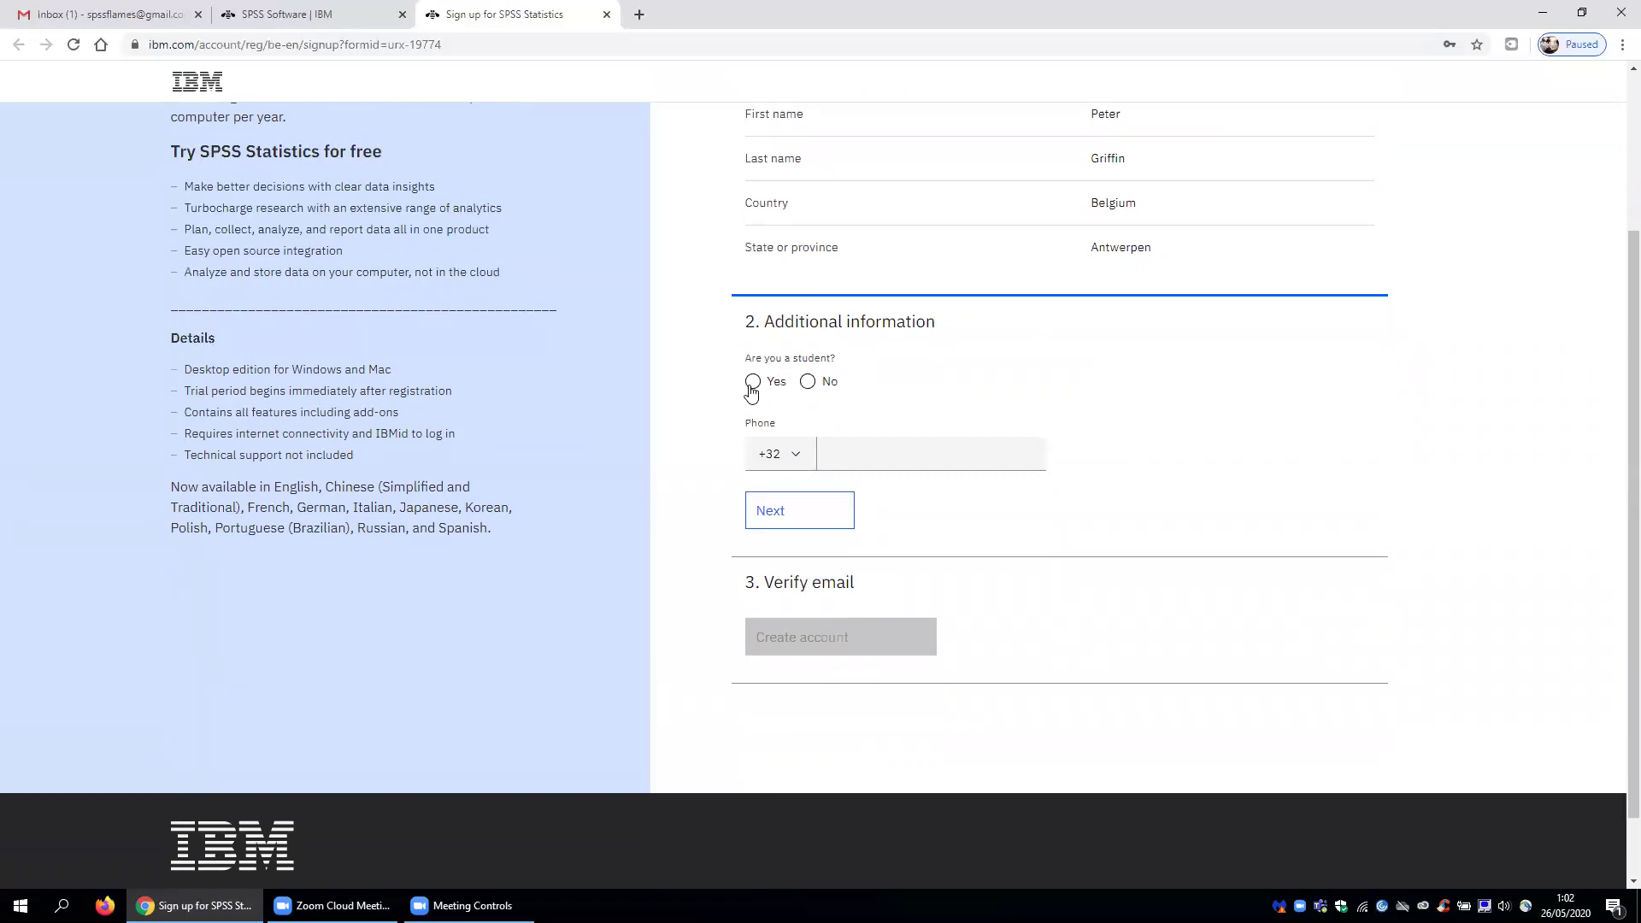
left_click(753, 382)
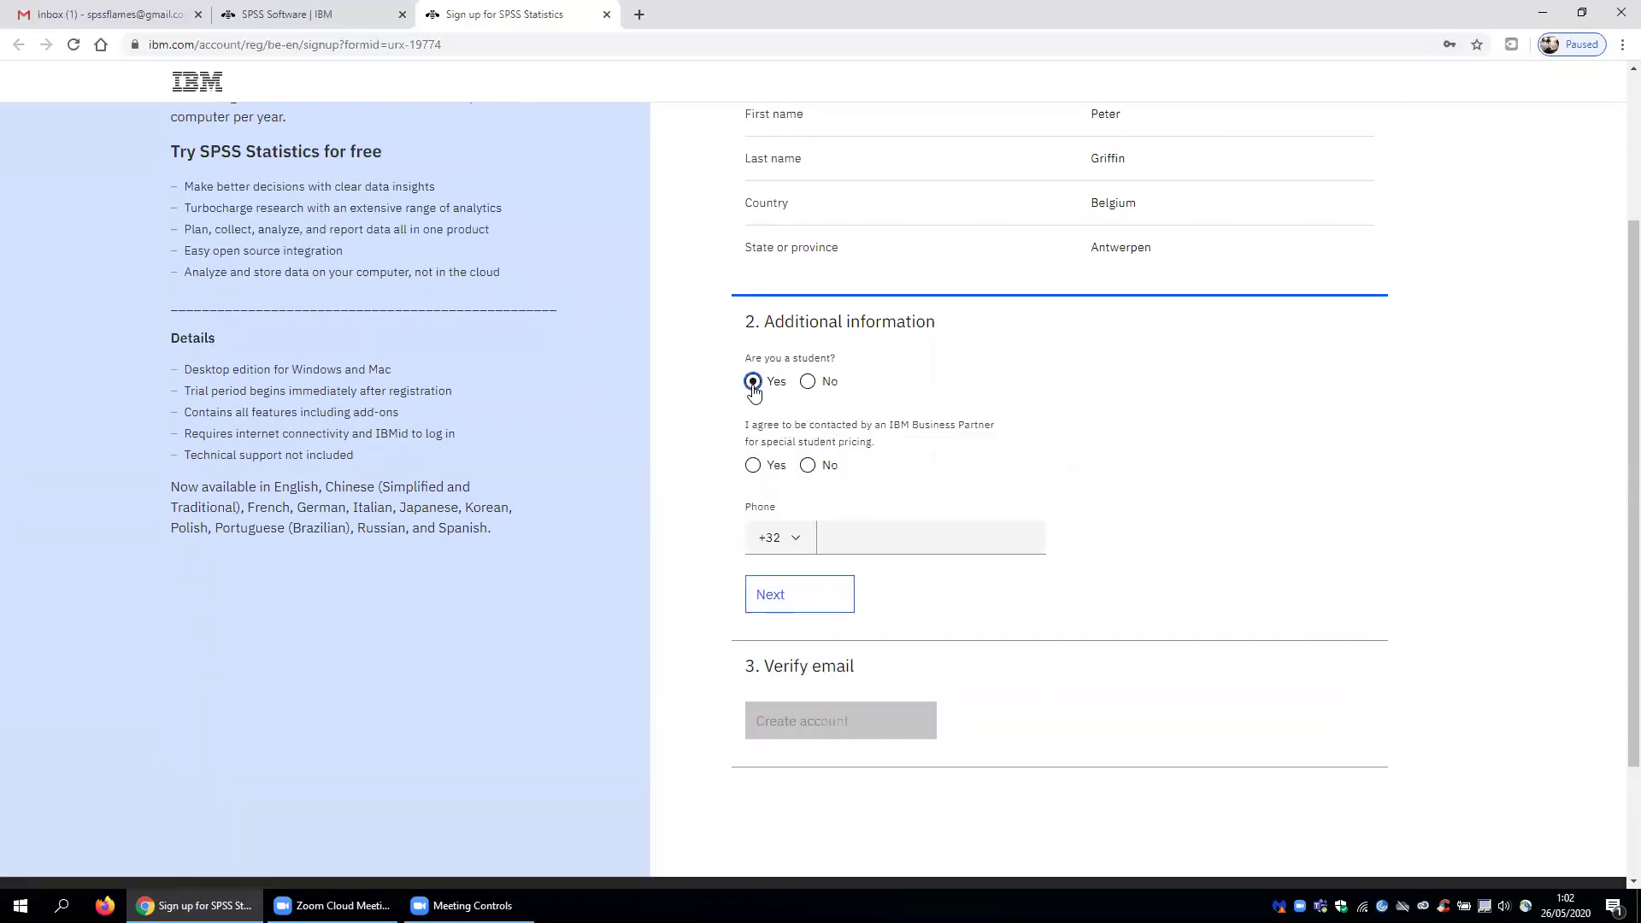
left_click(753, 467)
left_click(862, 542)
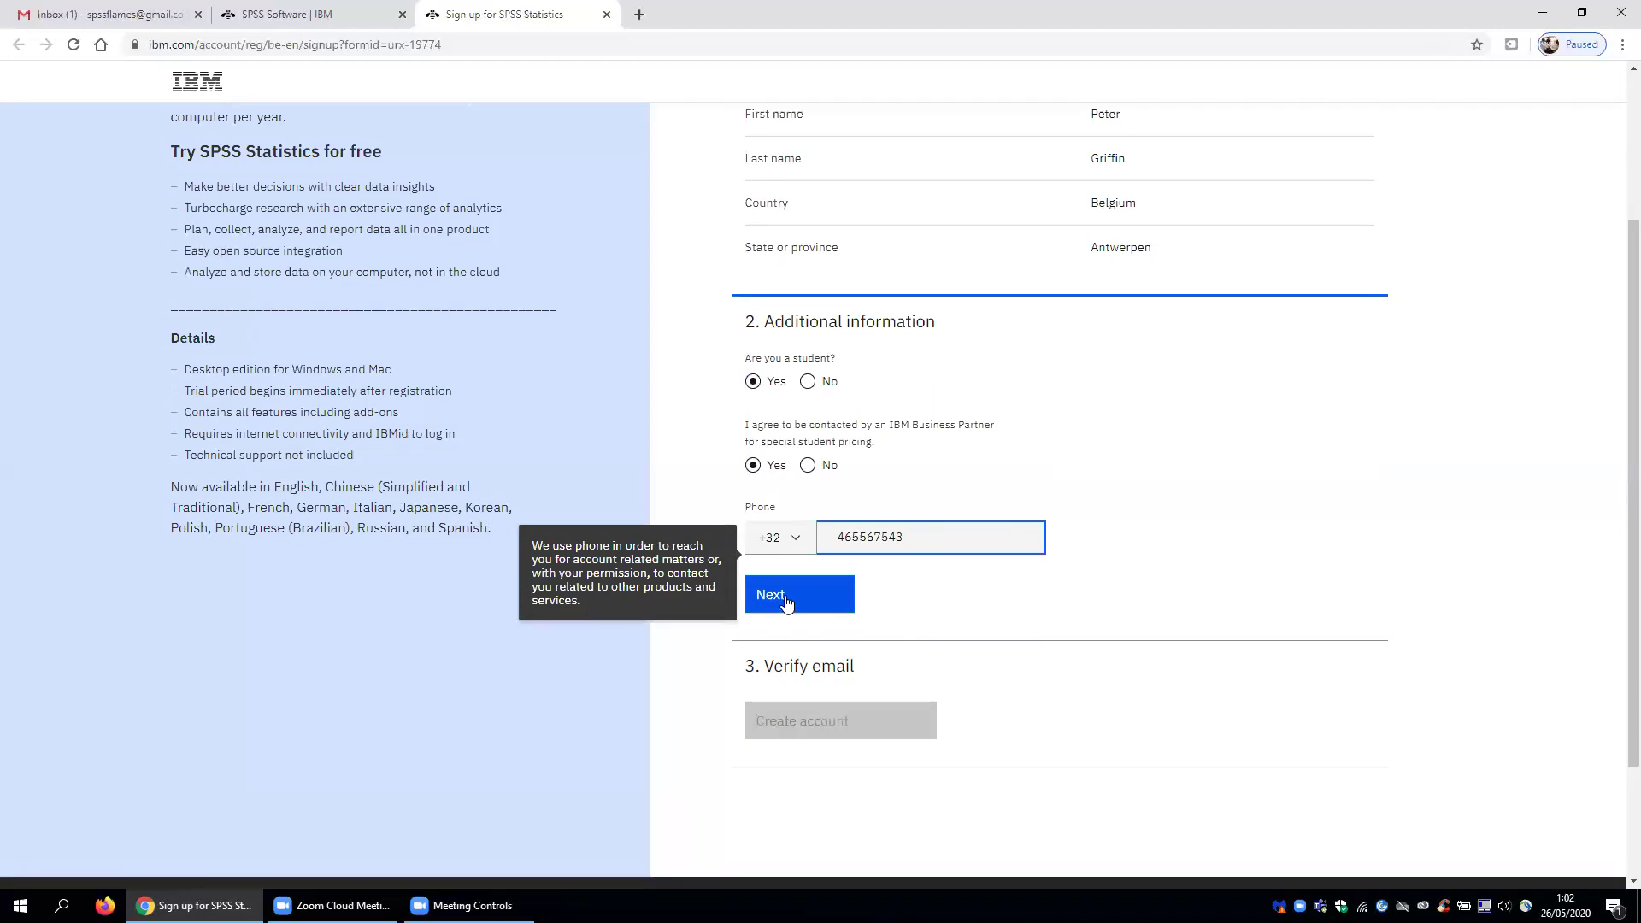
left_click(787, 603)
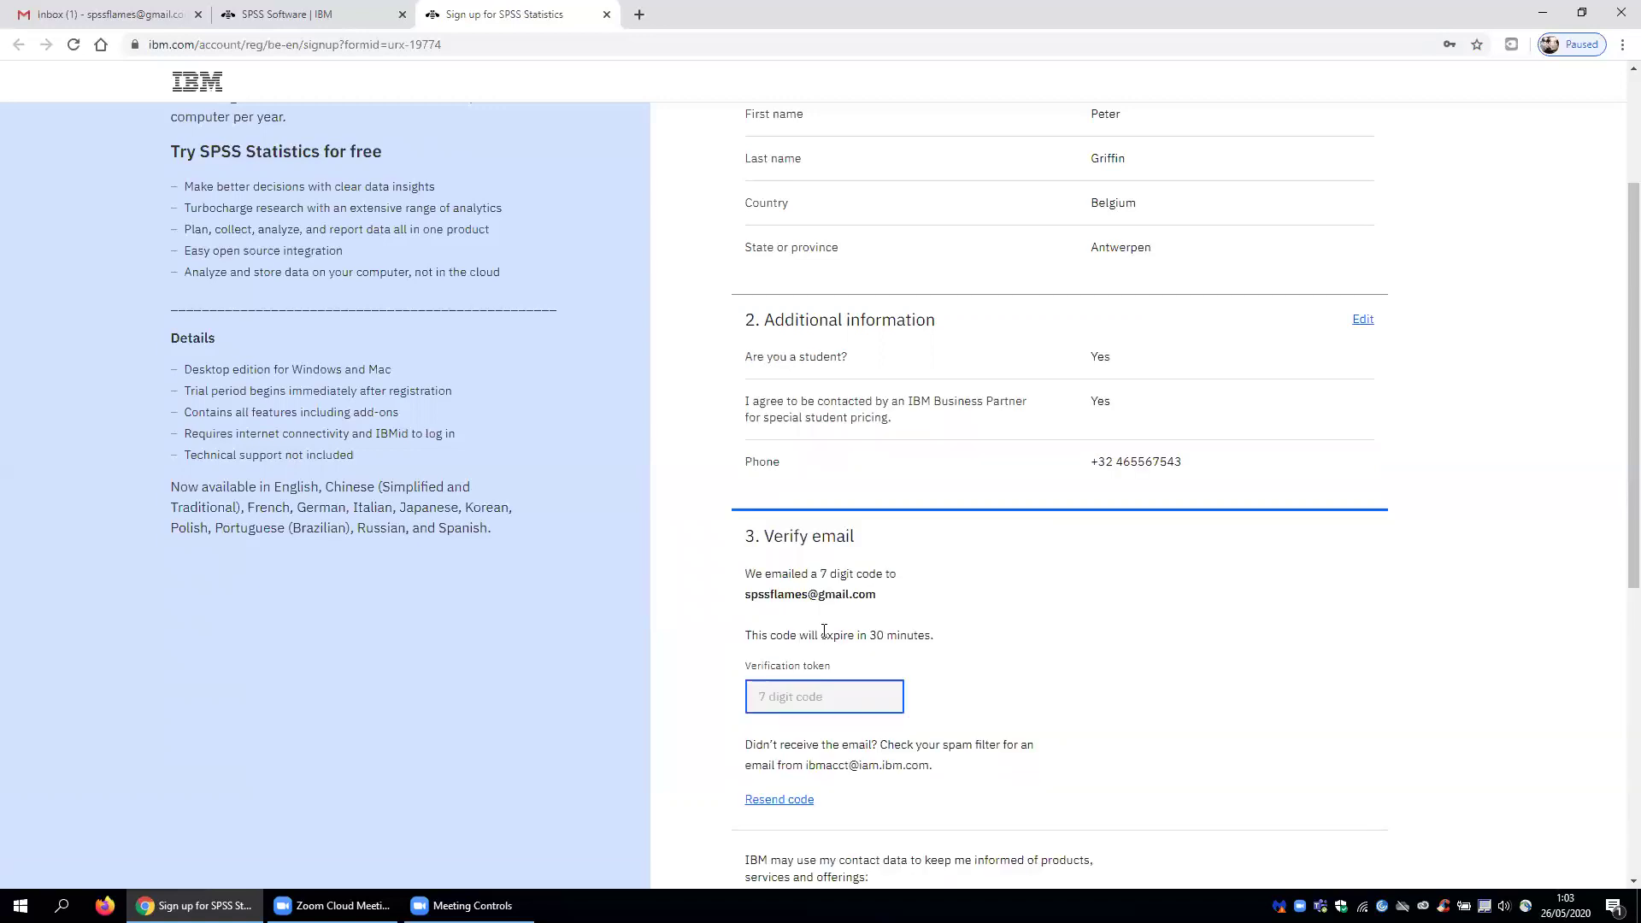
- In Gmail, refresh the inbox and open IBM's New User Registration e-mail
left_click(97, 12)
left_click(142, 266)
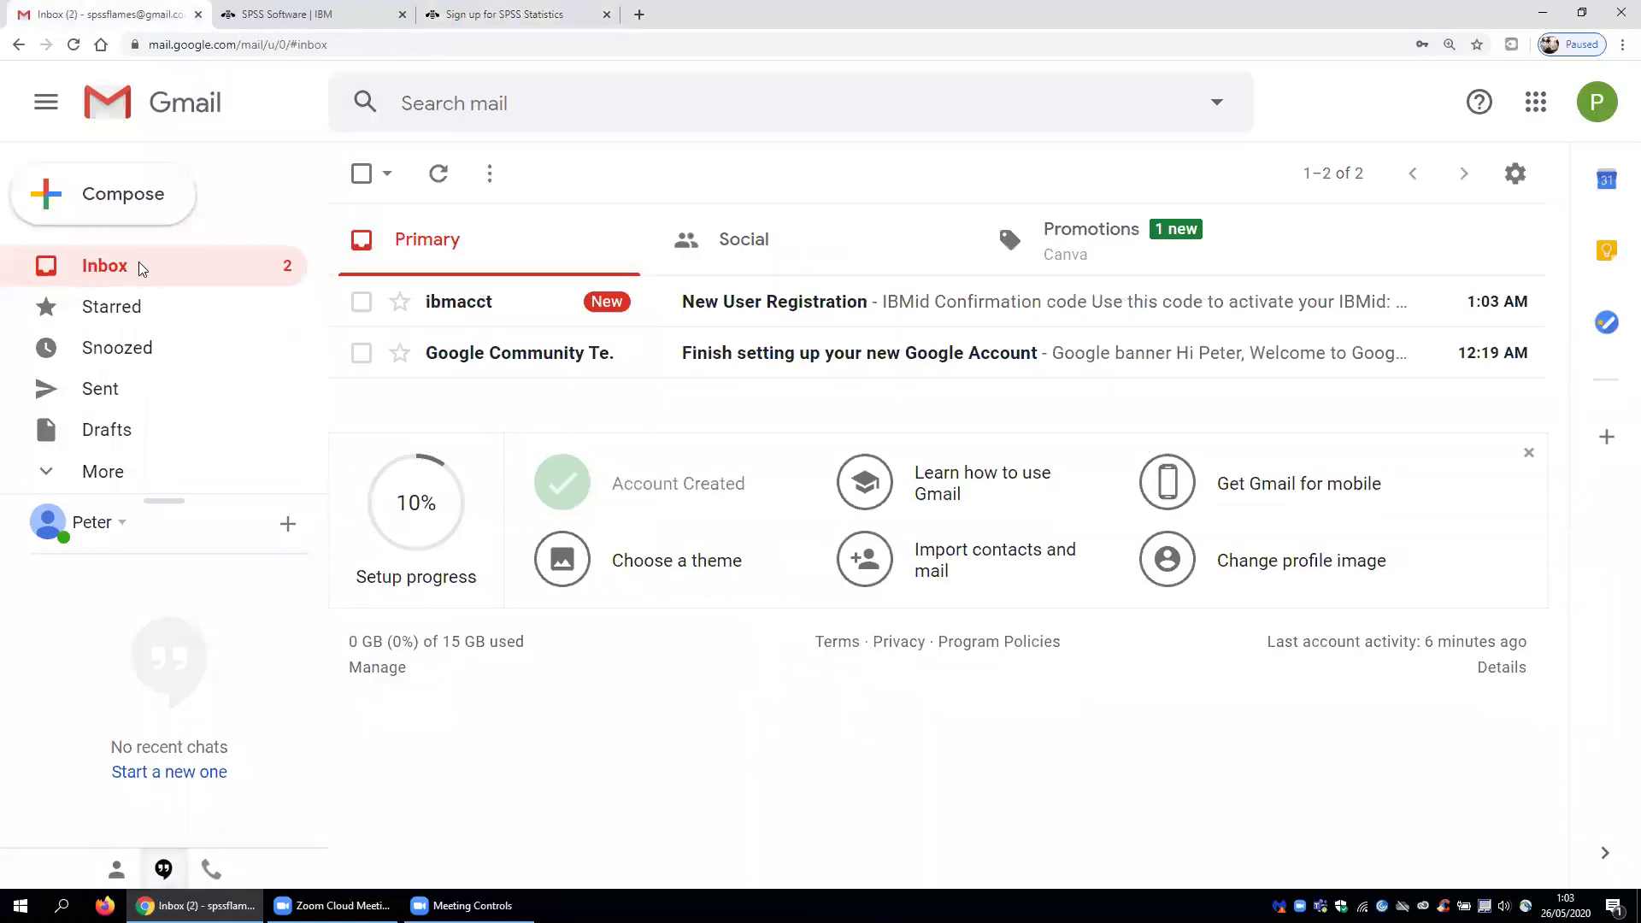
double_click(760, 299)
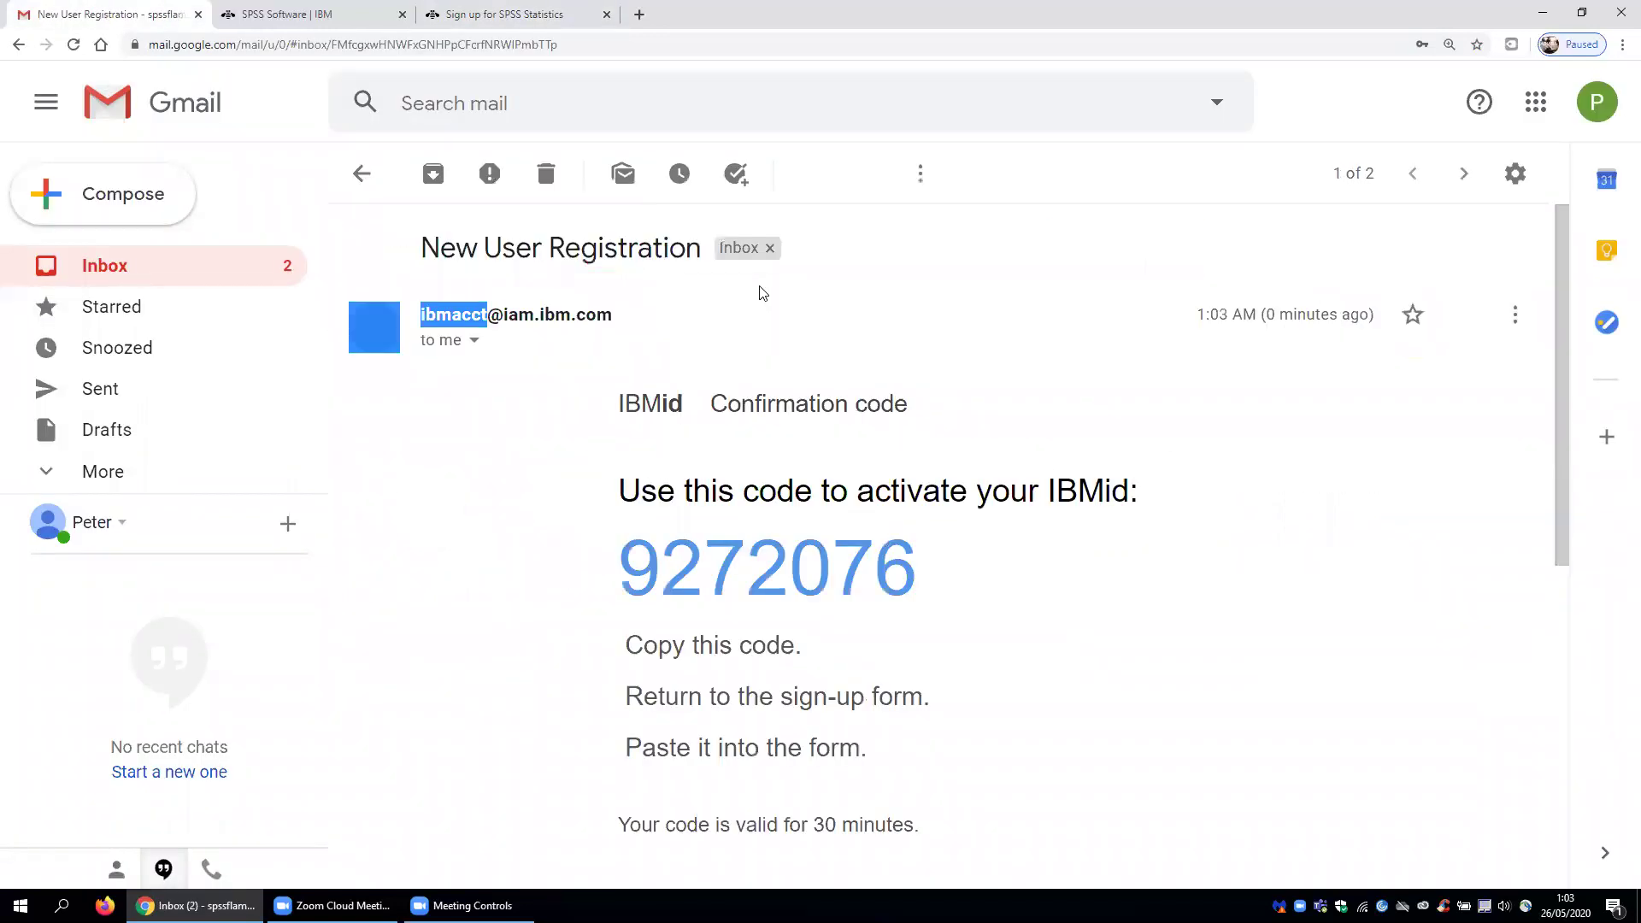
- Copy the confirmation code and return to the sign-up form's verification field
double_click(759, 579)
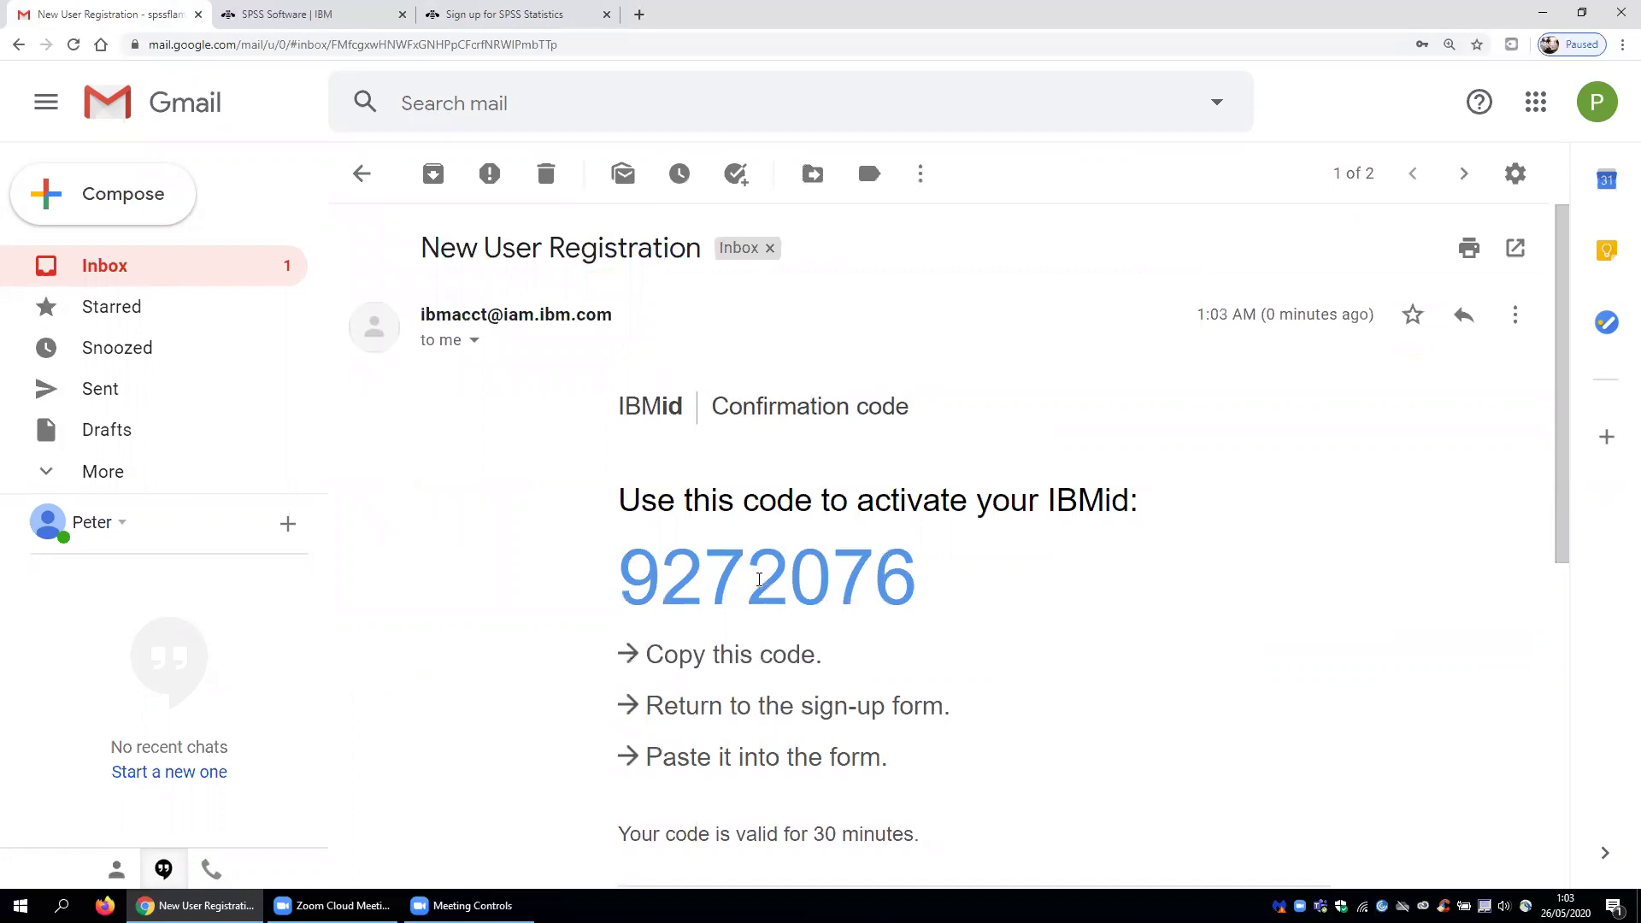
left_click(759, 579)
double_click(758, 580)
key("ctrl+c")
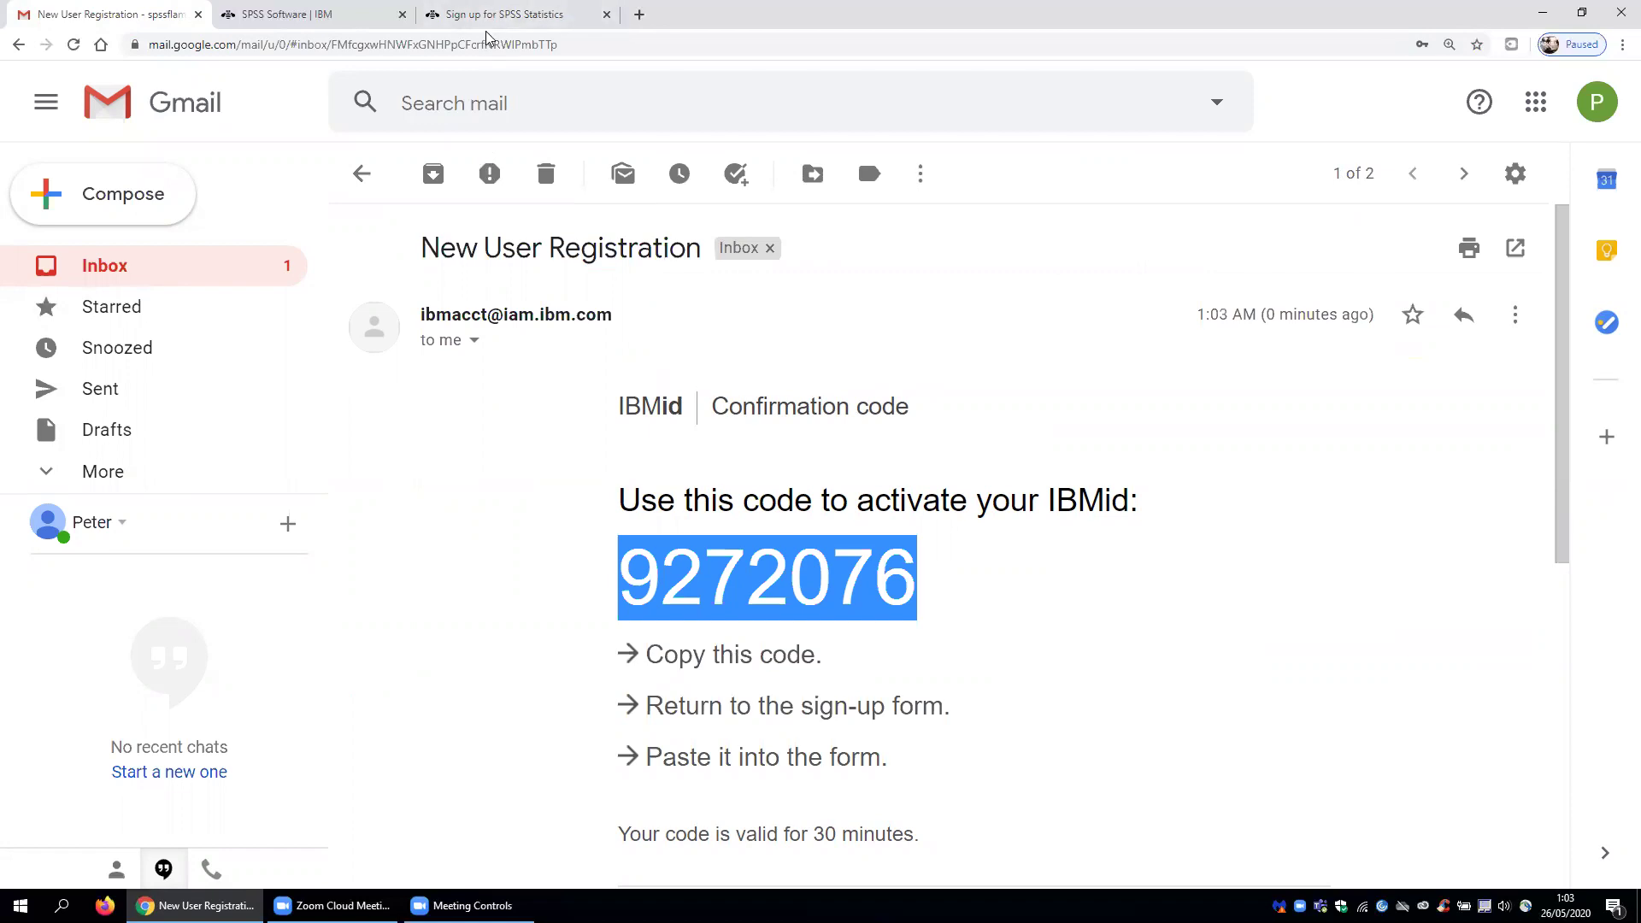
left_click(492, 10)
left_click(791, 700)
- Paste the verification code and submit the form with Create account
key("ctrl+v")
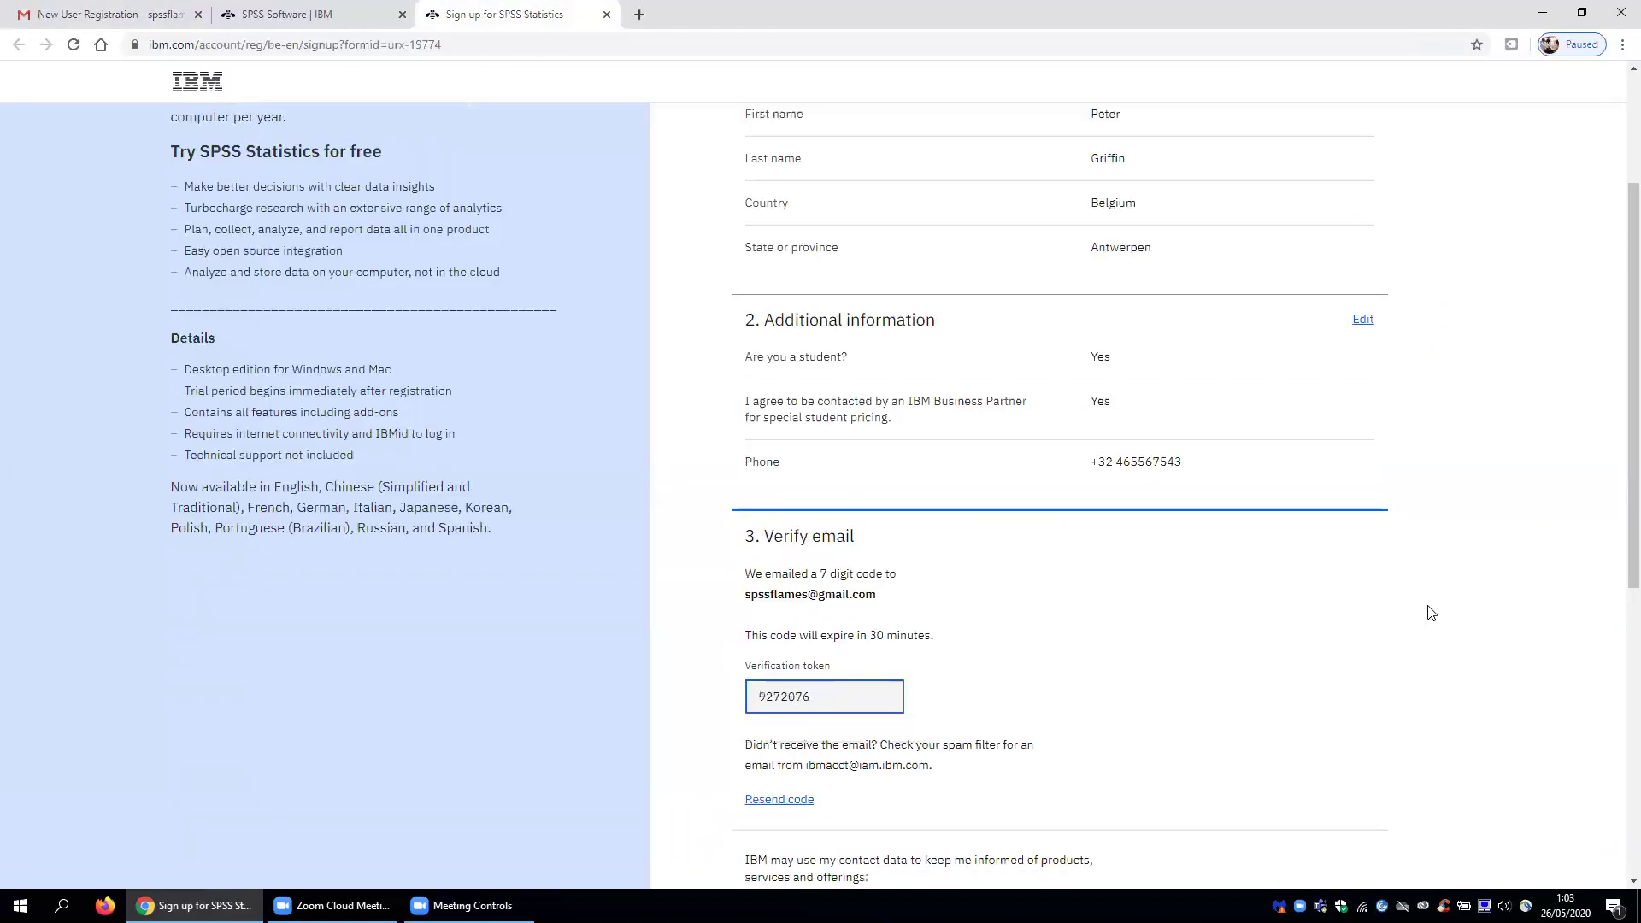
scroll(1617, 471, "down", 4)
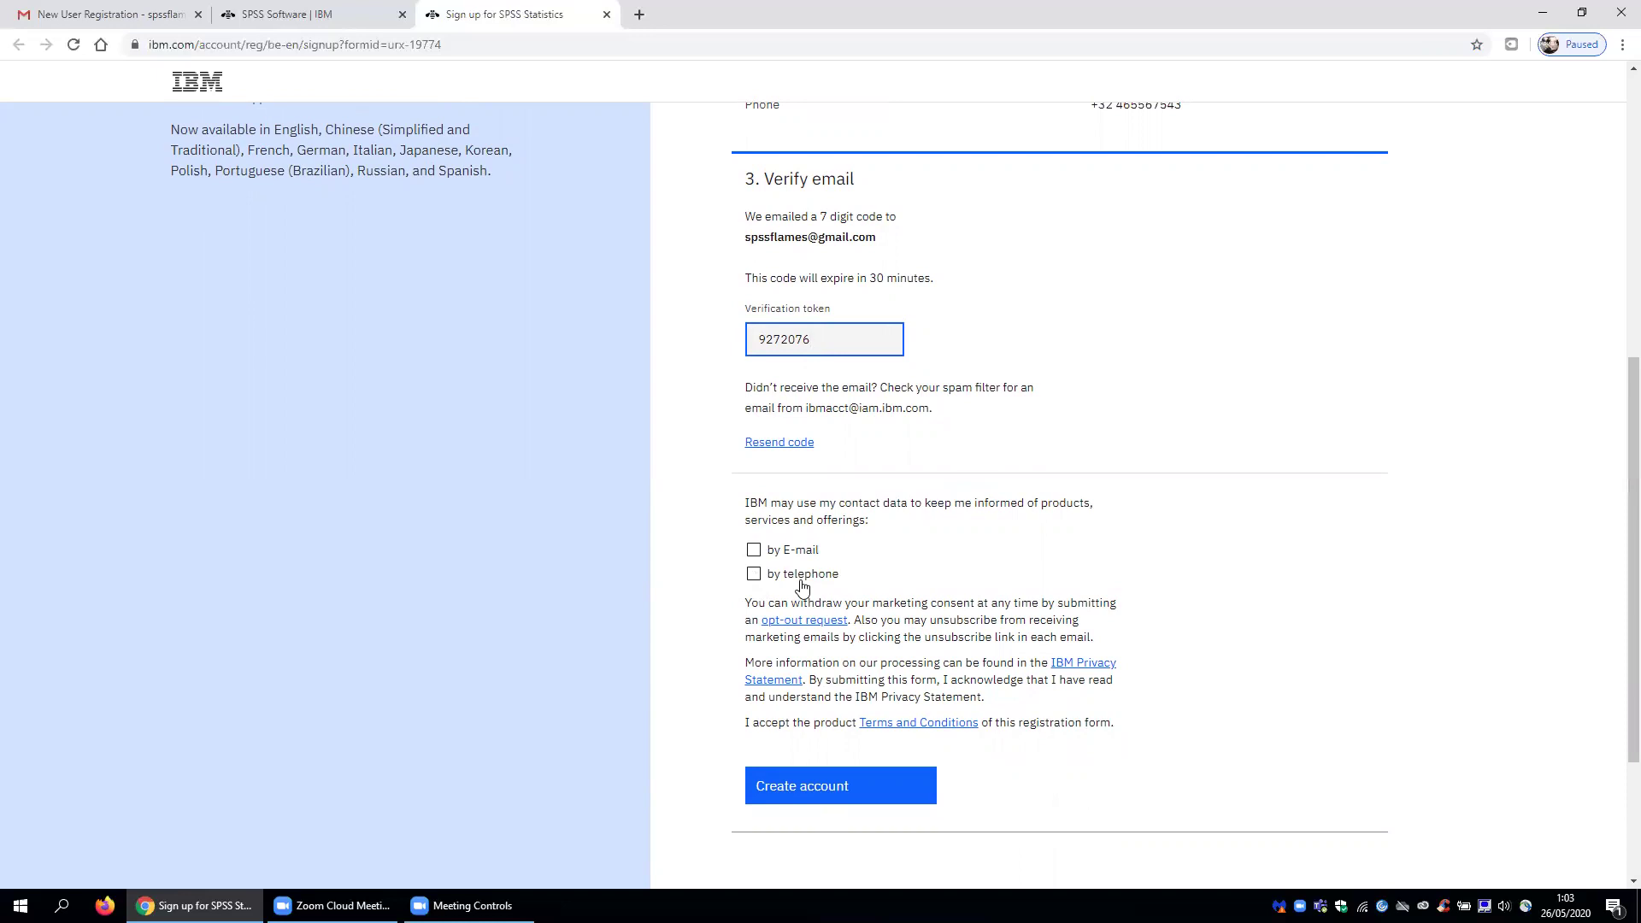
left_click(835, 787)
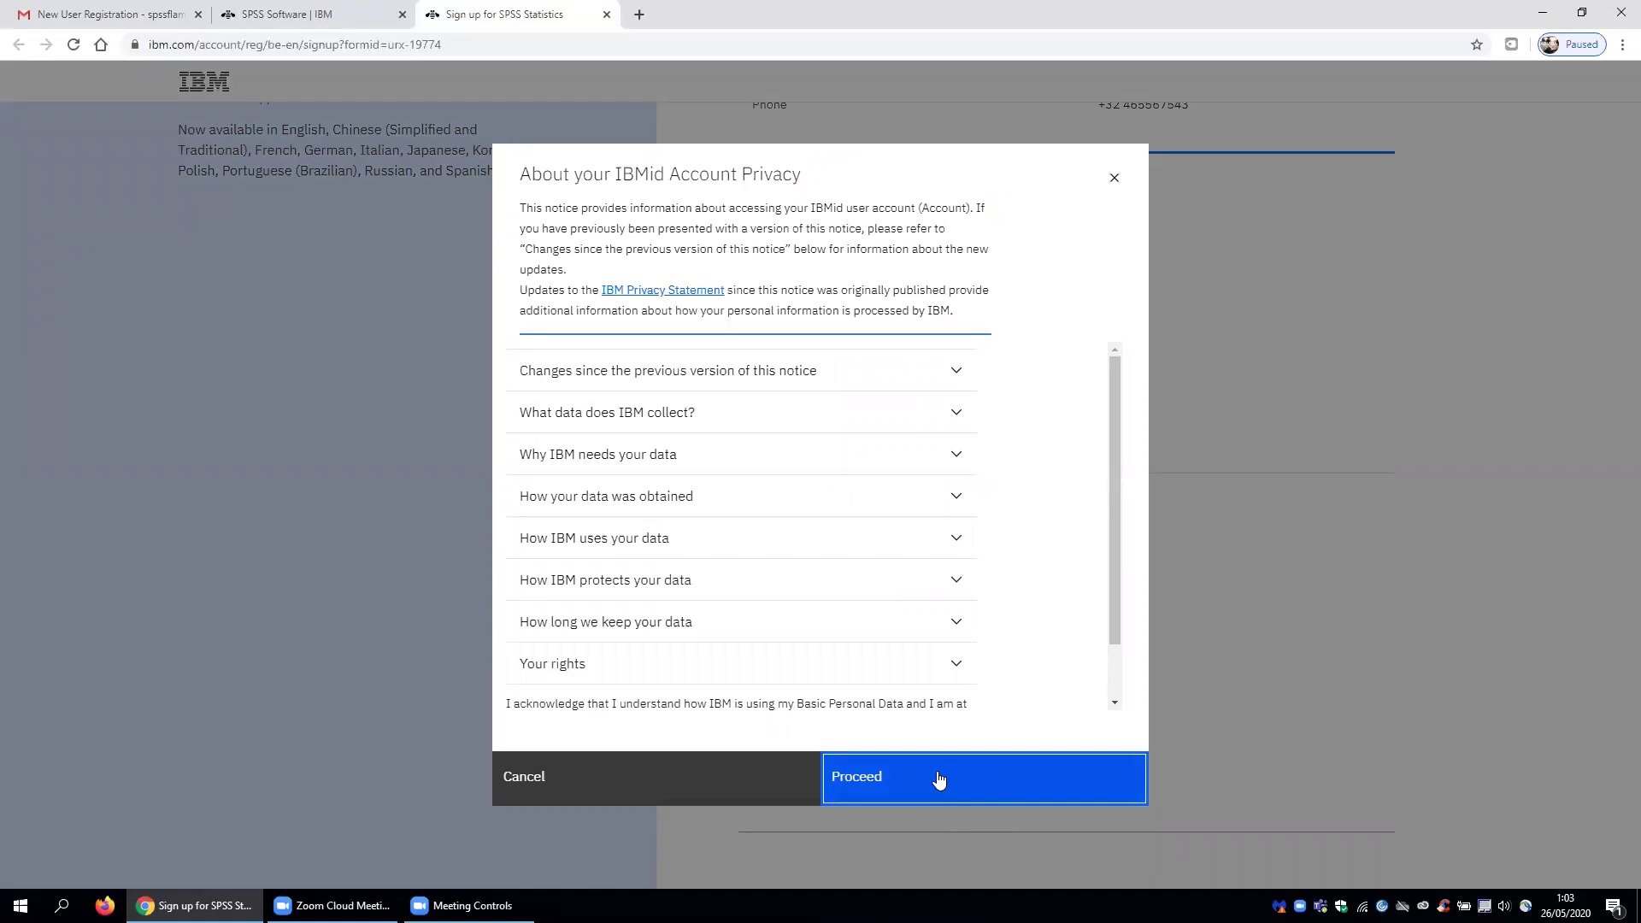
- Accept the IBMid Account Privacy notice with Proceed
left_click(938, 779)
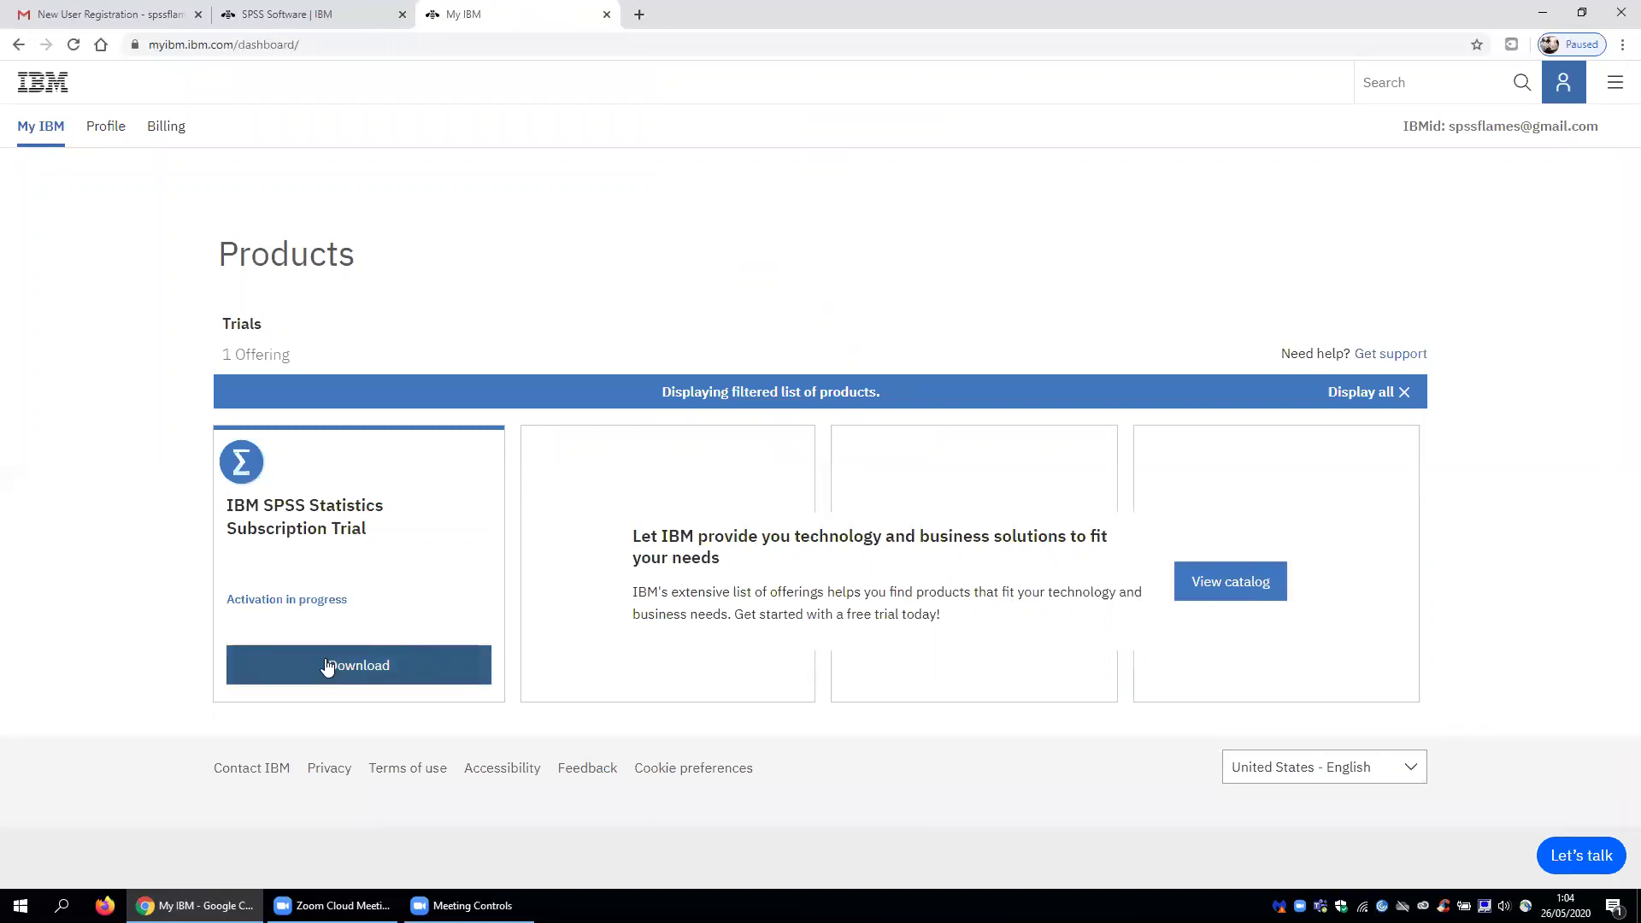
- Open the SPSS trial card's Download page and scroll to the Windows and Mac installers
left_click(328, 666)
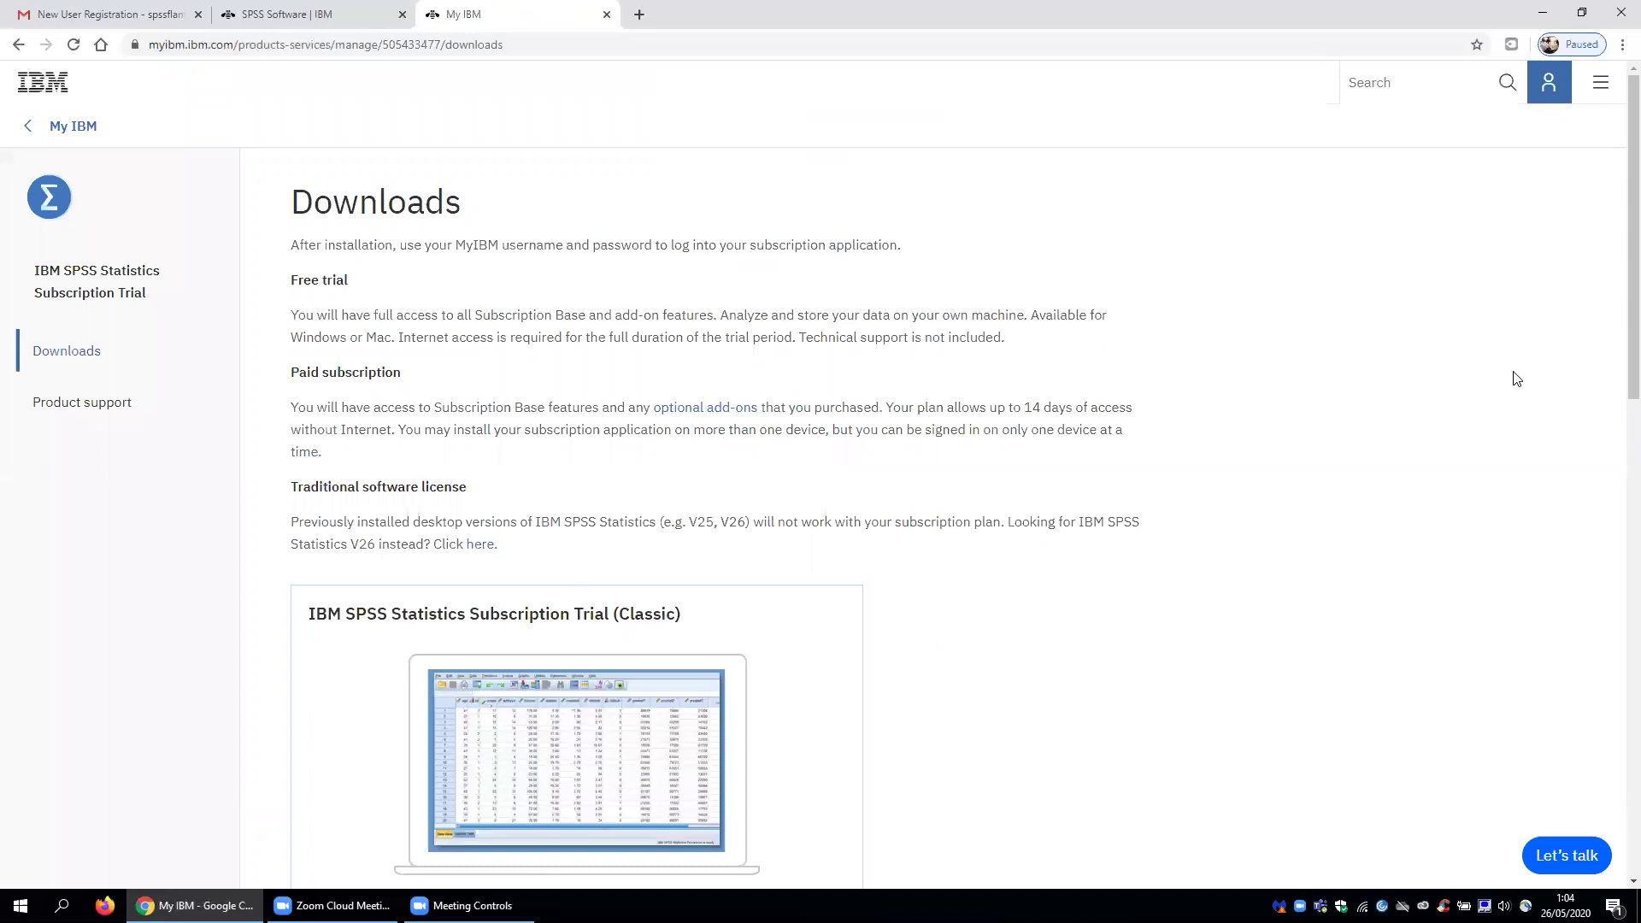
scroll(1612, 324, "down", 4)
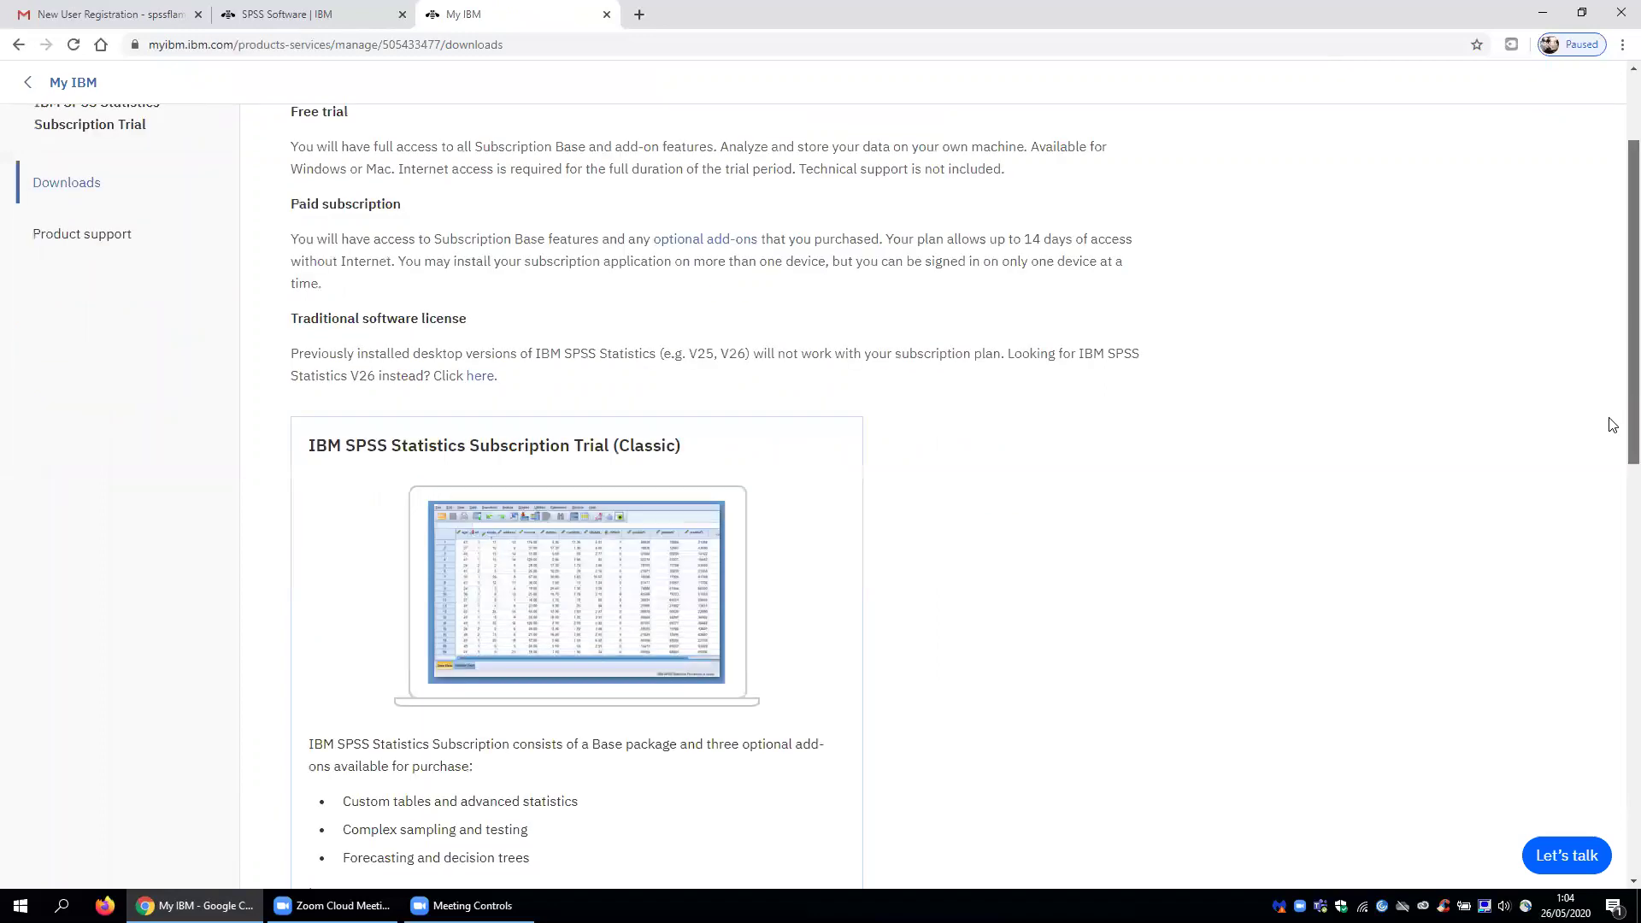
scroll(1587, 500, "down", 5)
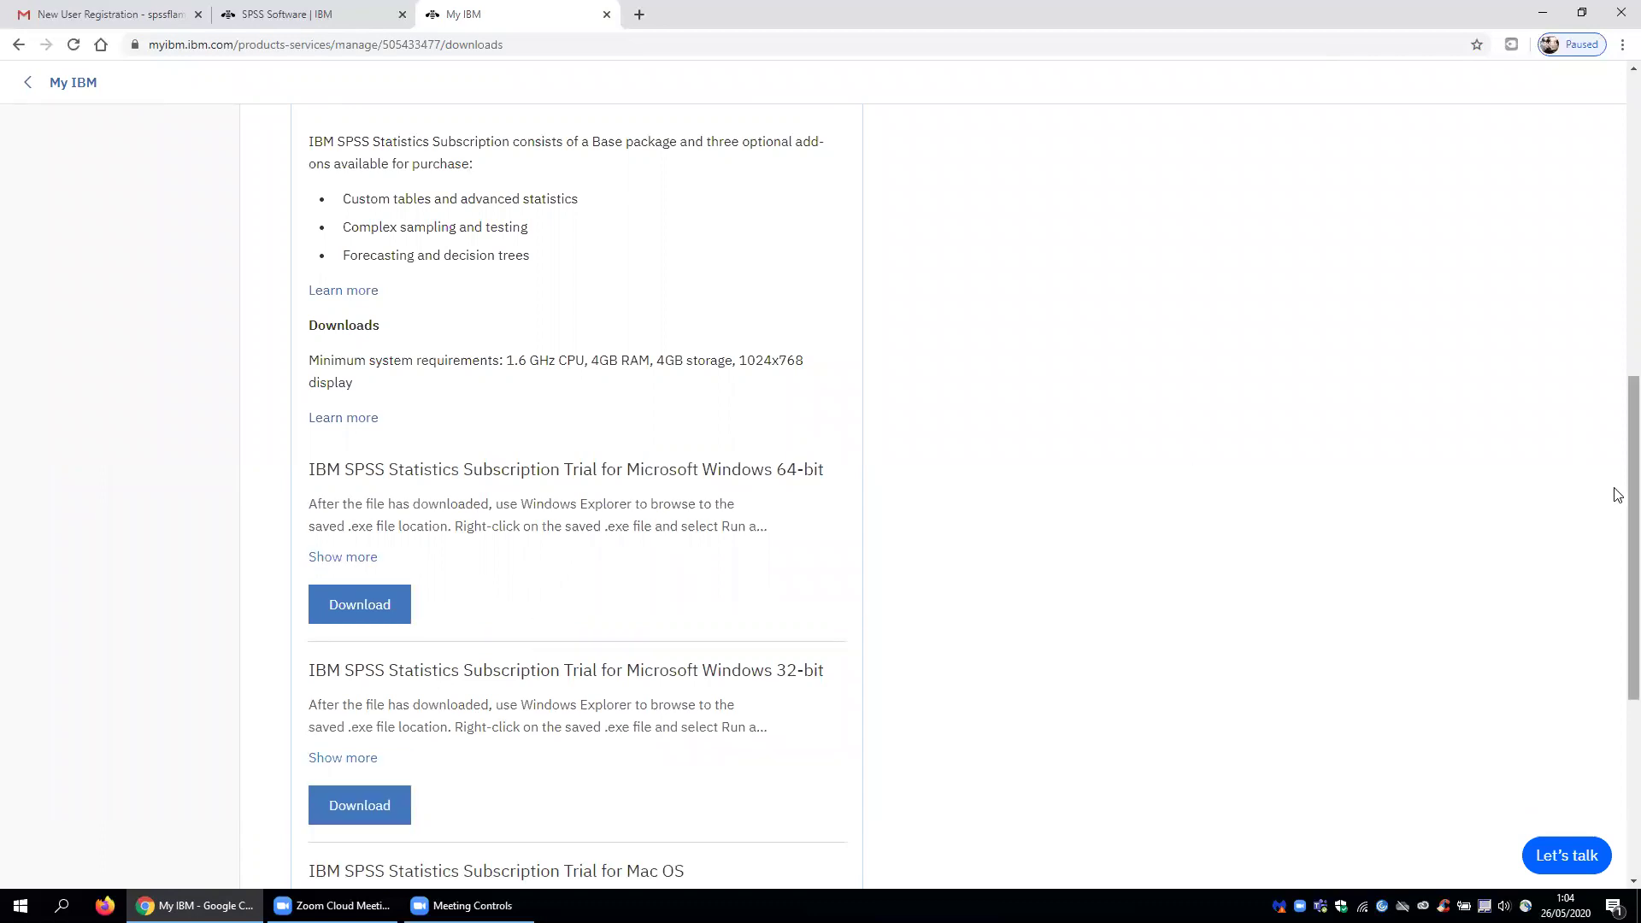
scroll(1617, 536, "down", 1)
scroll(1617, 537, "down", 2)
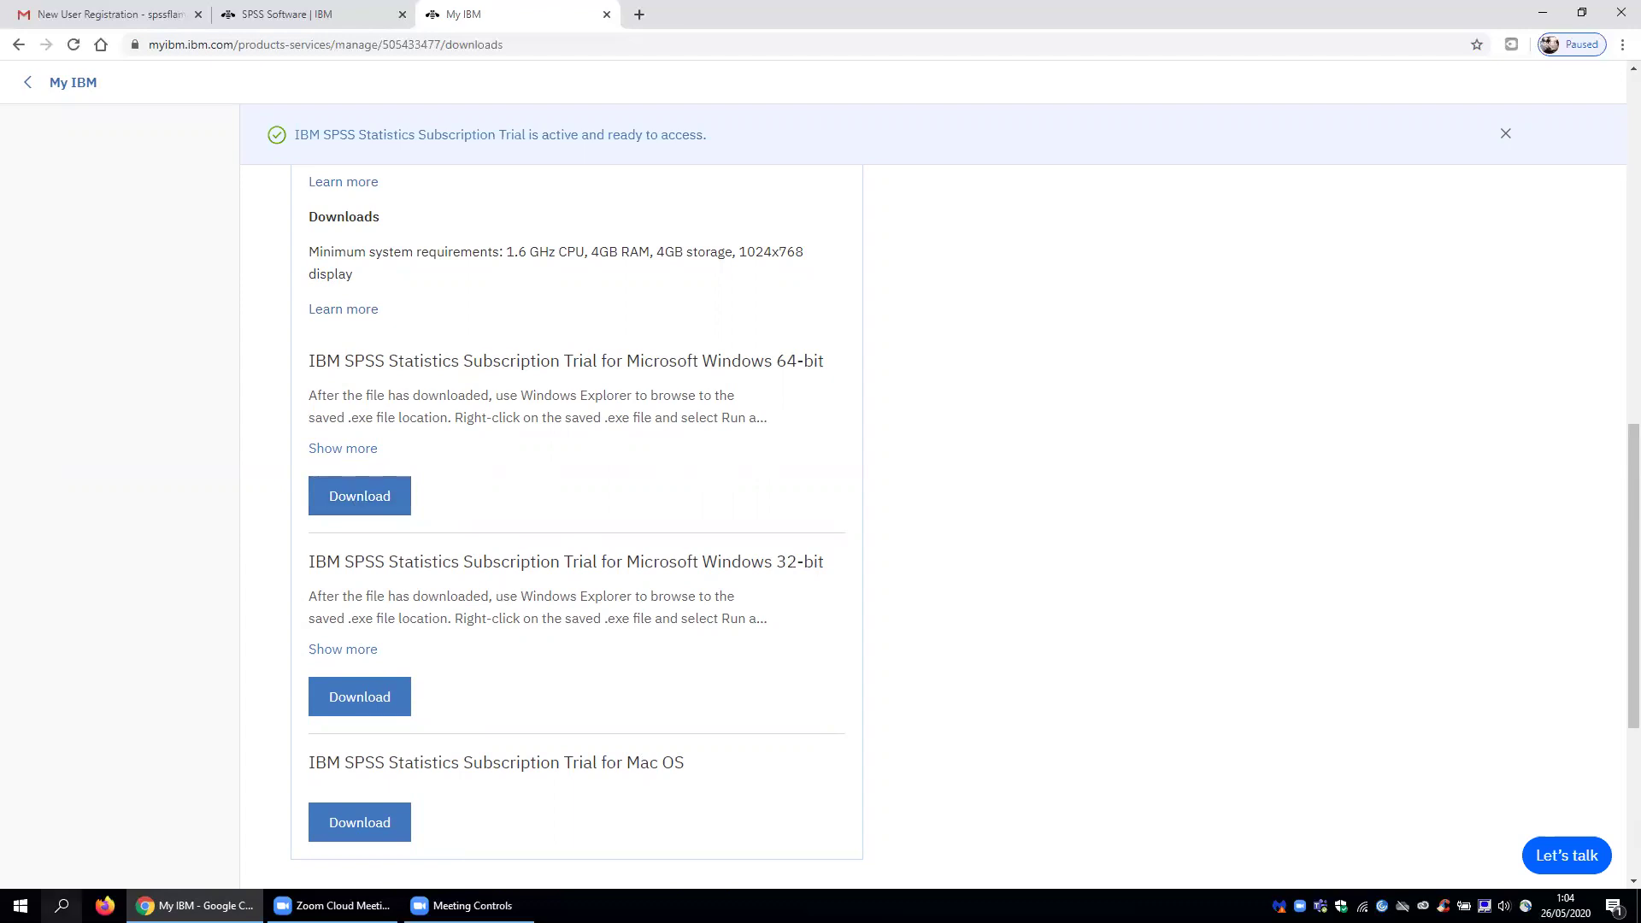
- Confirm in System Information that the PC is x64-based, then download the Windows 64-bit installer
left_click(61, 906)
type("system")
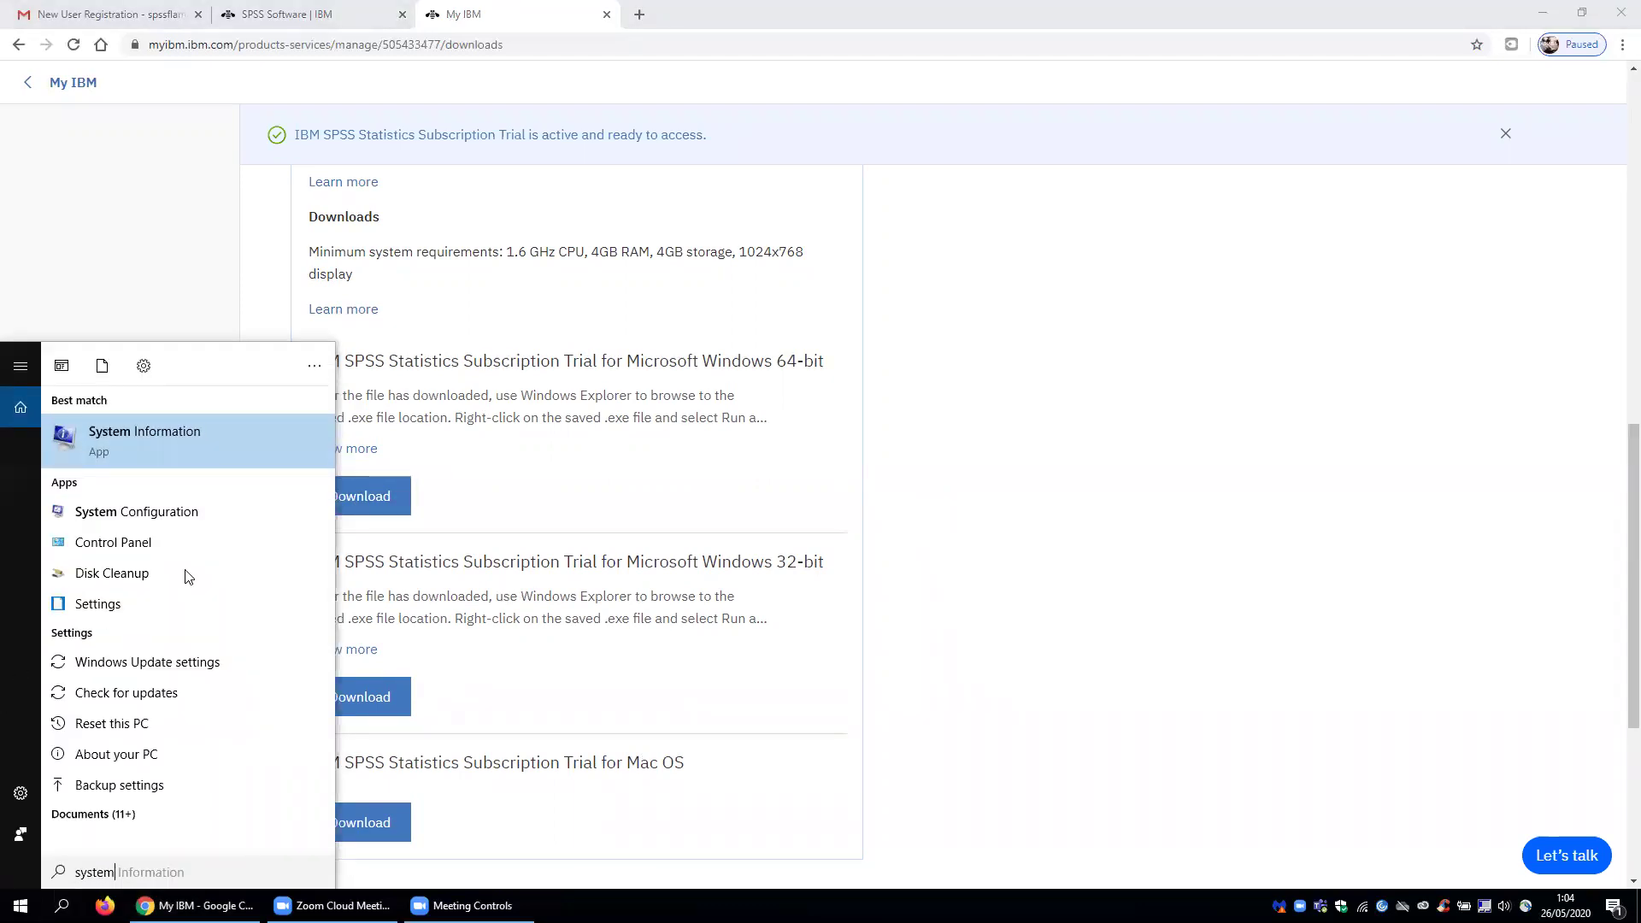
left_click(190, 438)
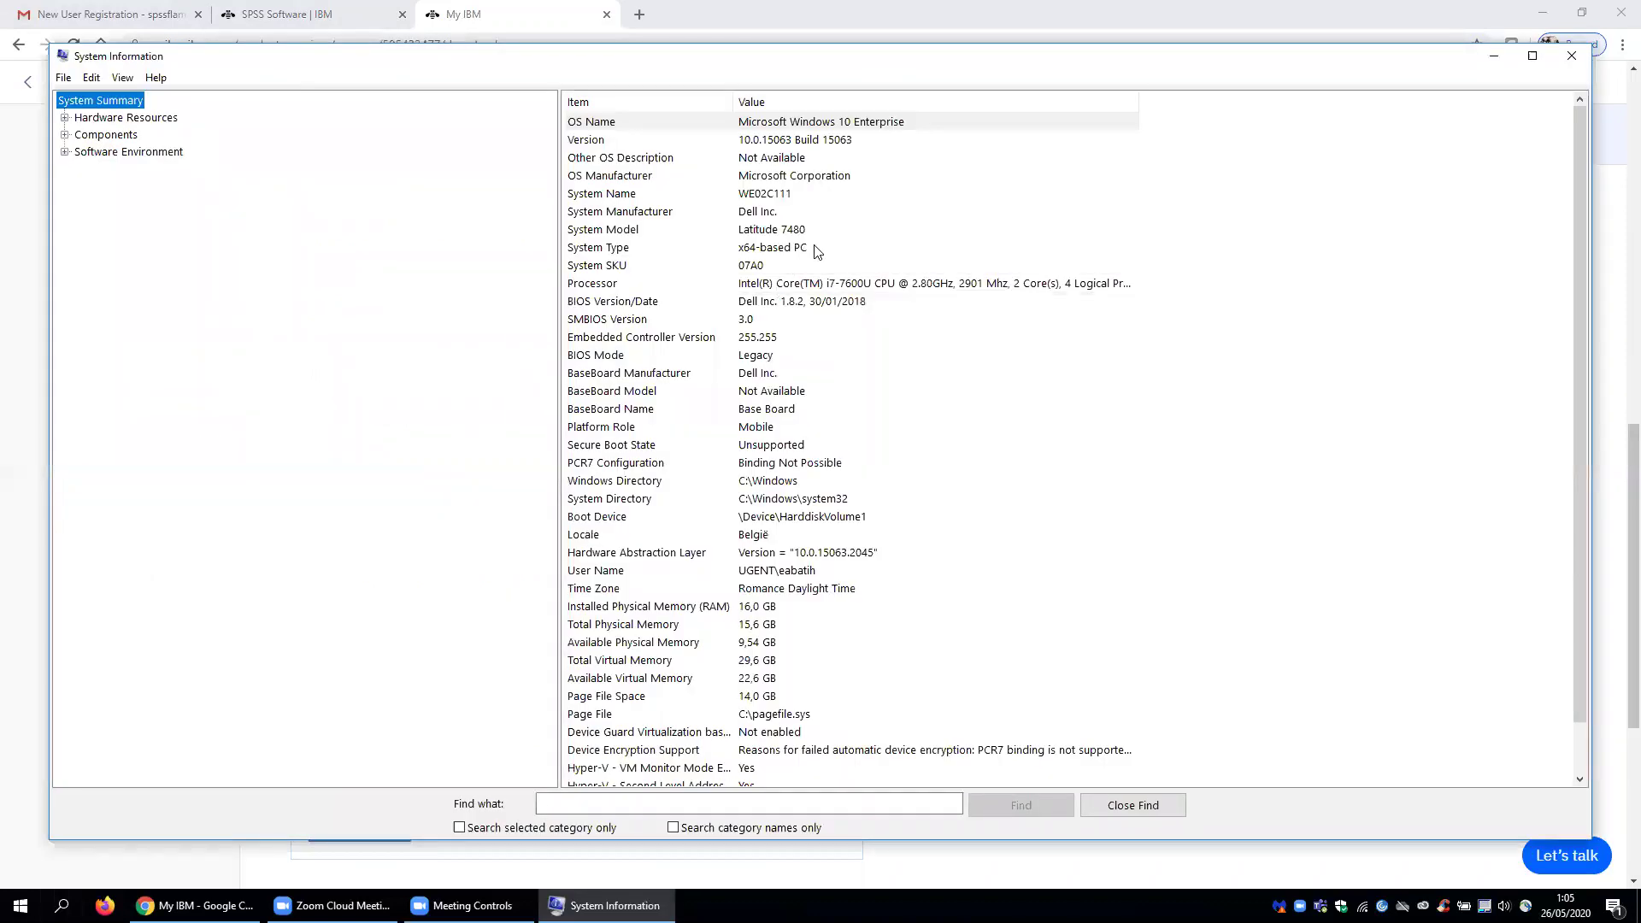
left_click(1583, 65)
left_click(343, 505)
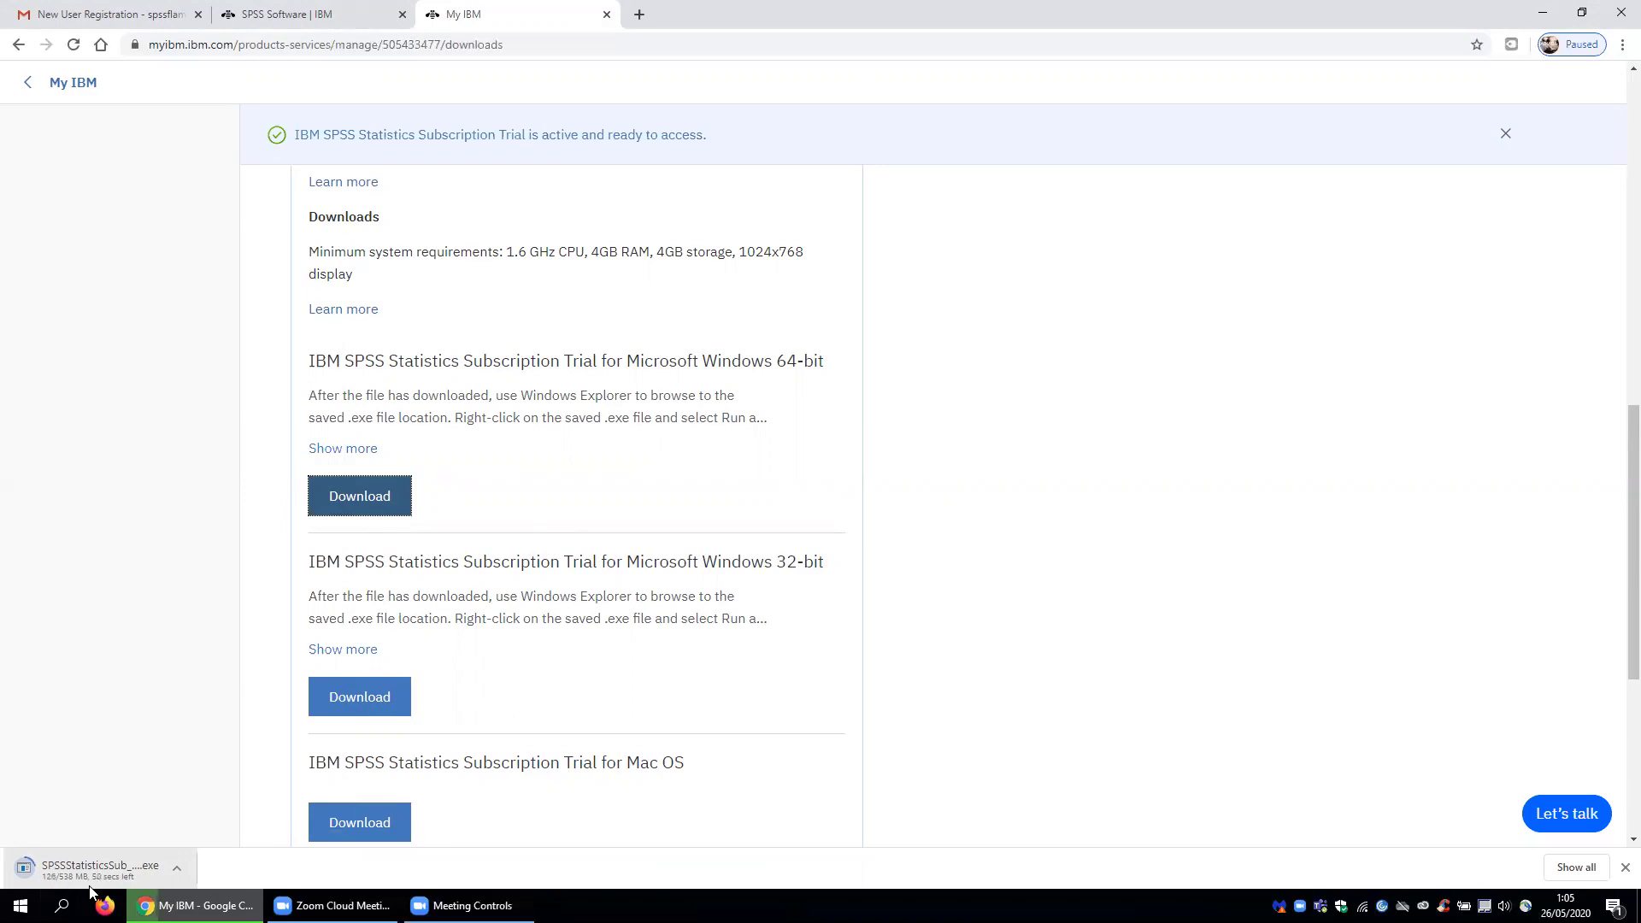
- Locate the downloaded SPSSStatisticsSub_Setup_x64 (7).exe in its folder and run it as administrator
left_click(177, 869)
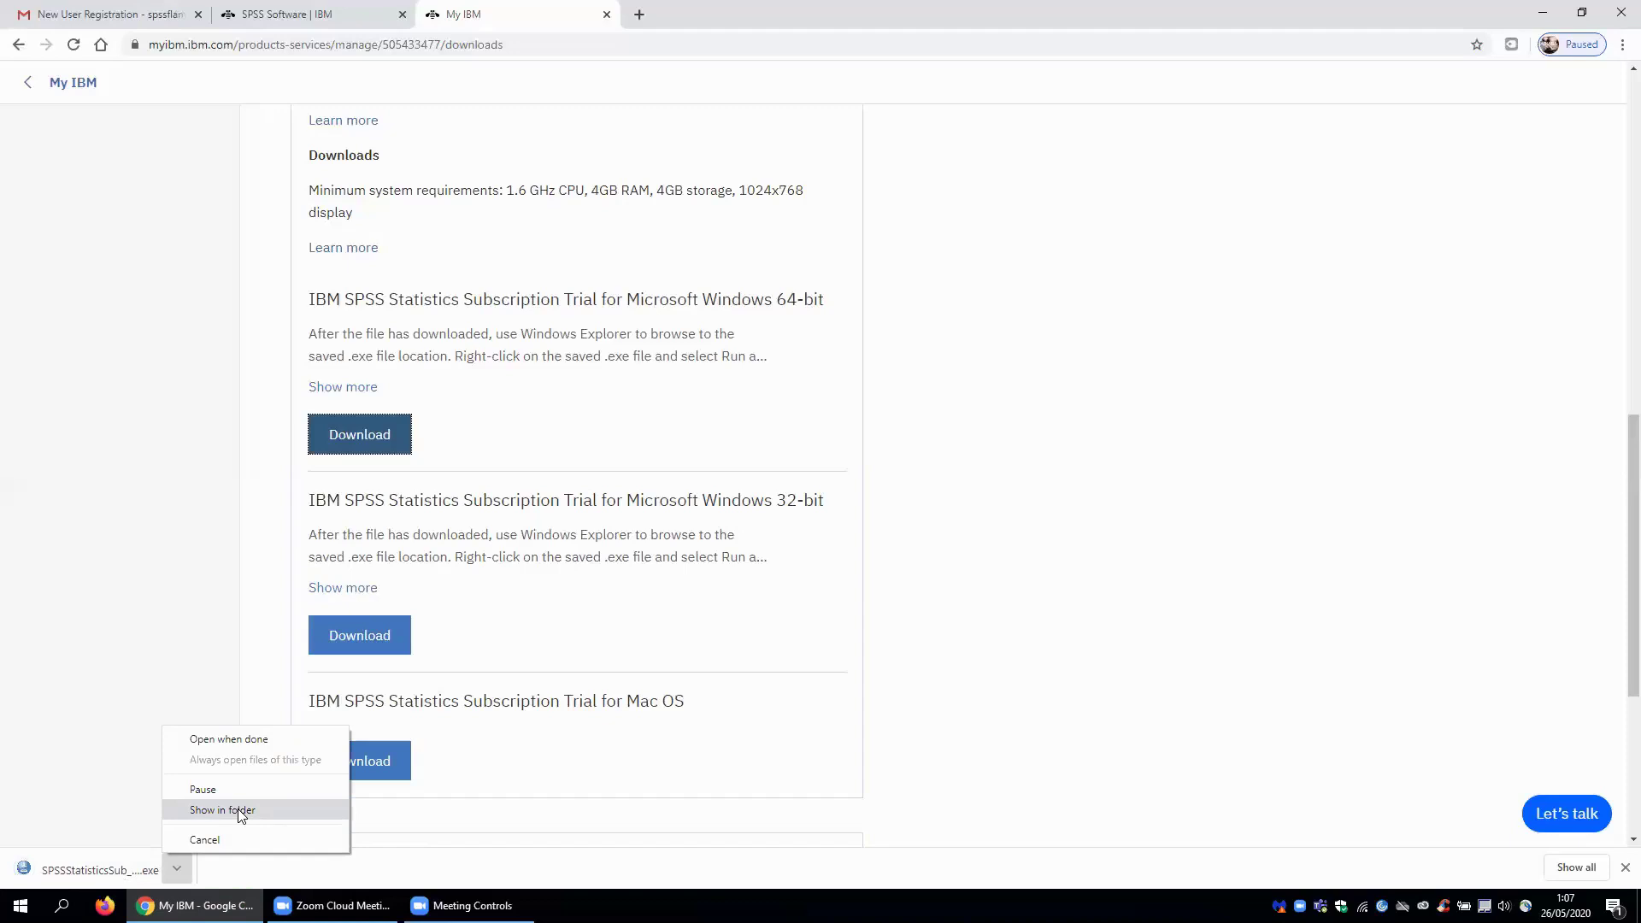
left_click(238, 808)
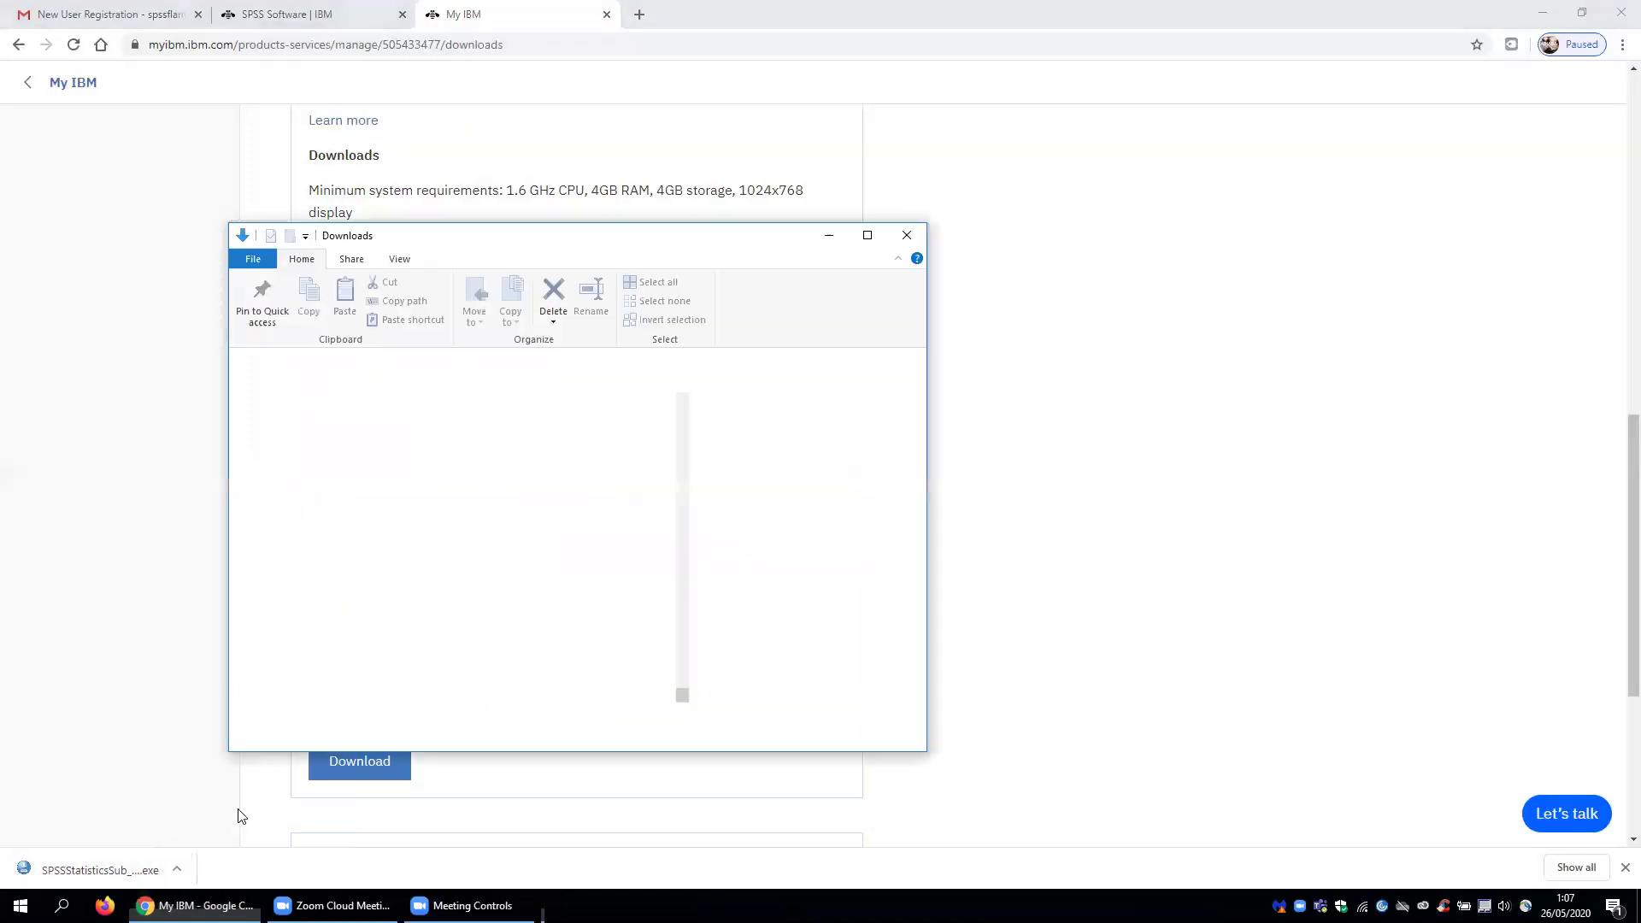
right_click(571, 707)
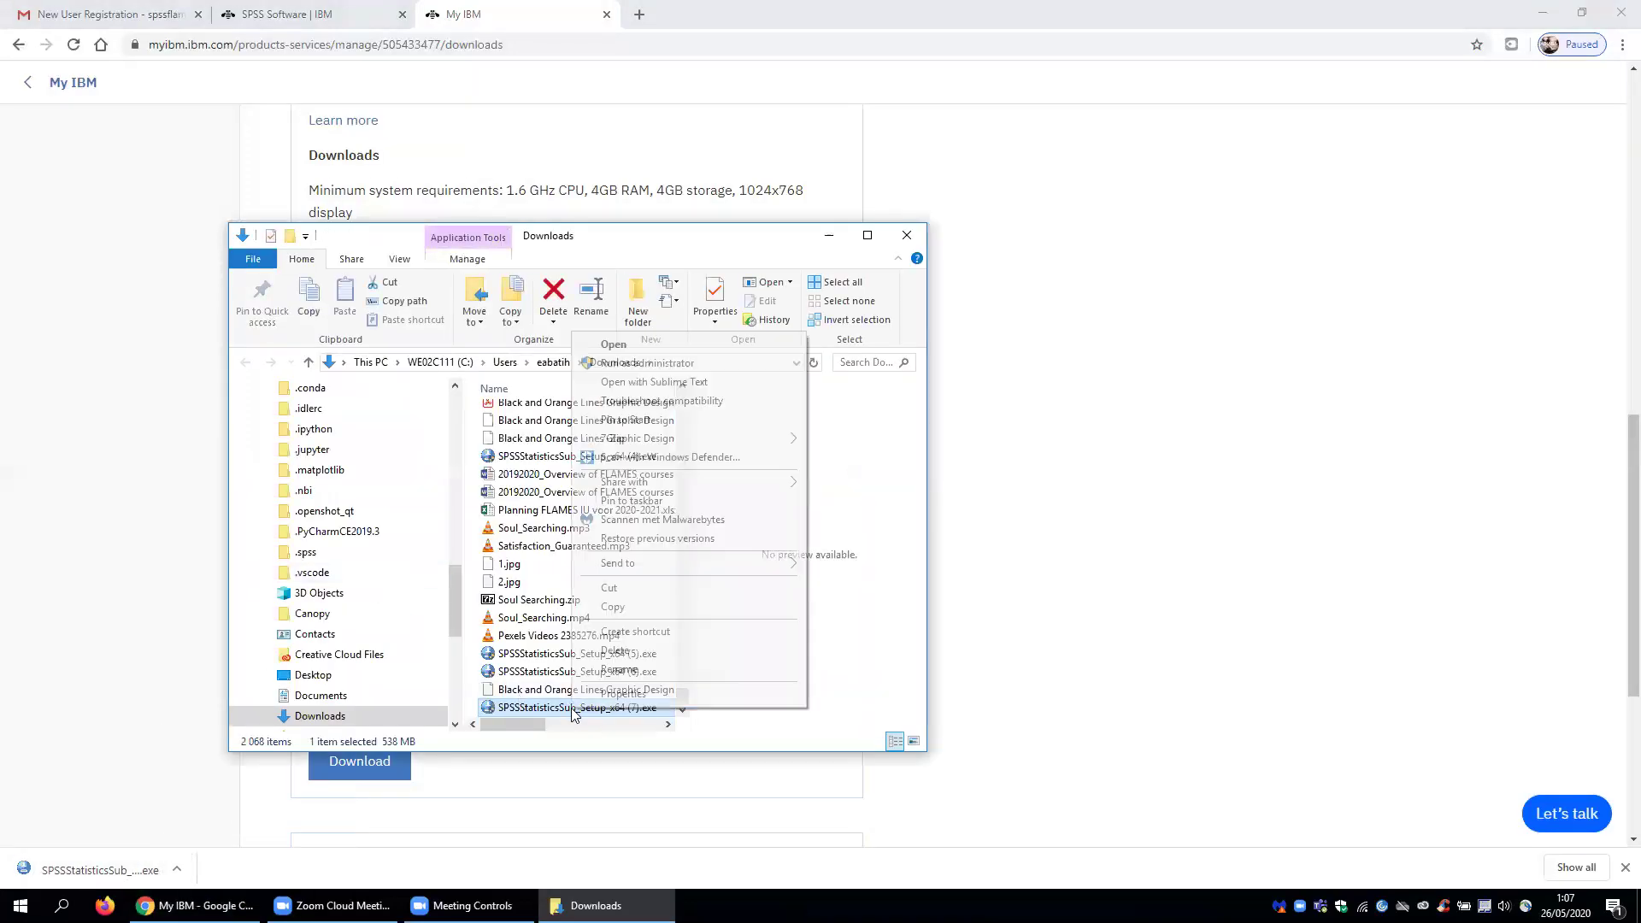
left_click(671, 364)
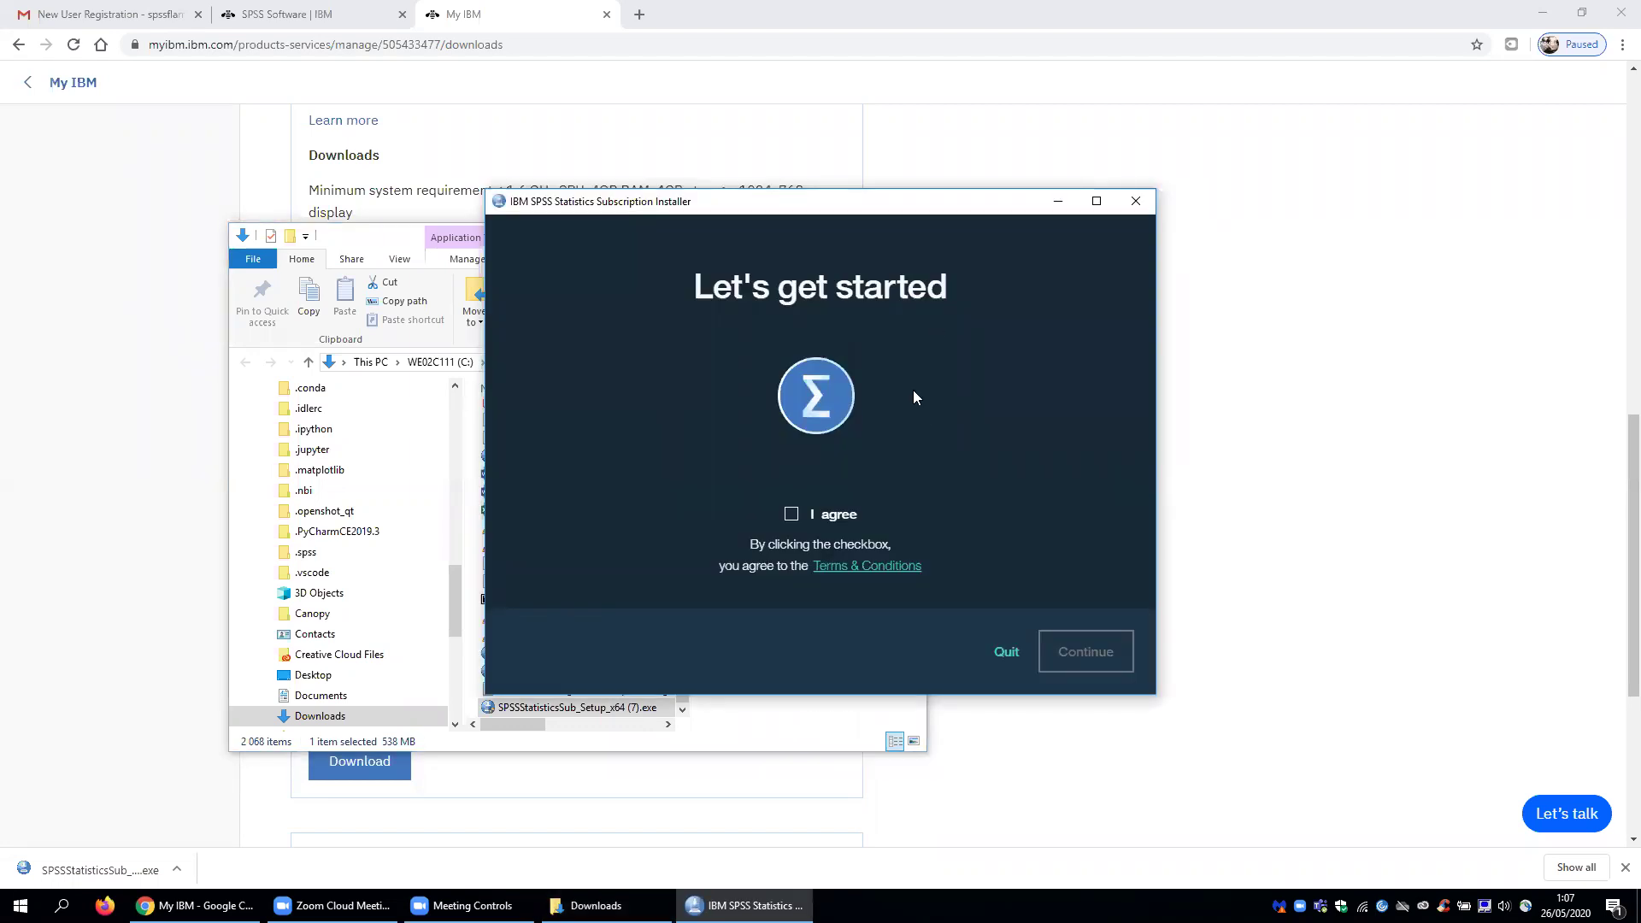
- Accept the installer terms, change the installation folder to Desktop, and install SPSS
left_click(791, 513)
left_click(1060, 658)
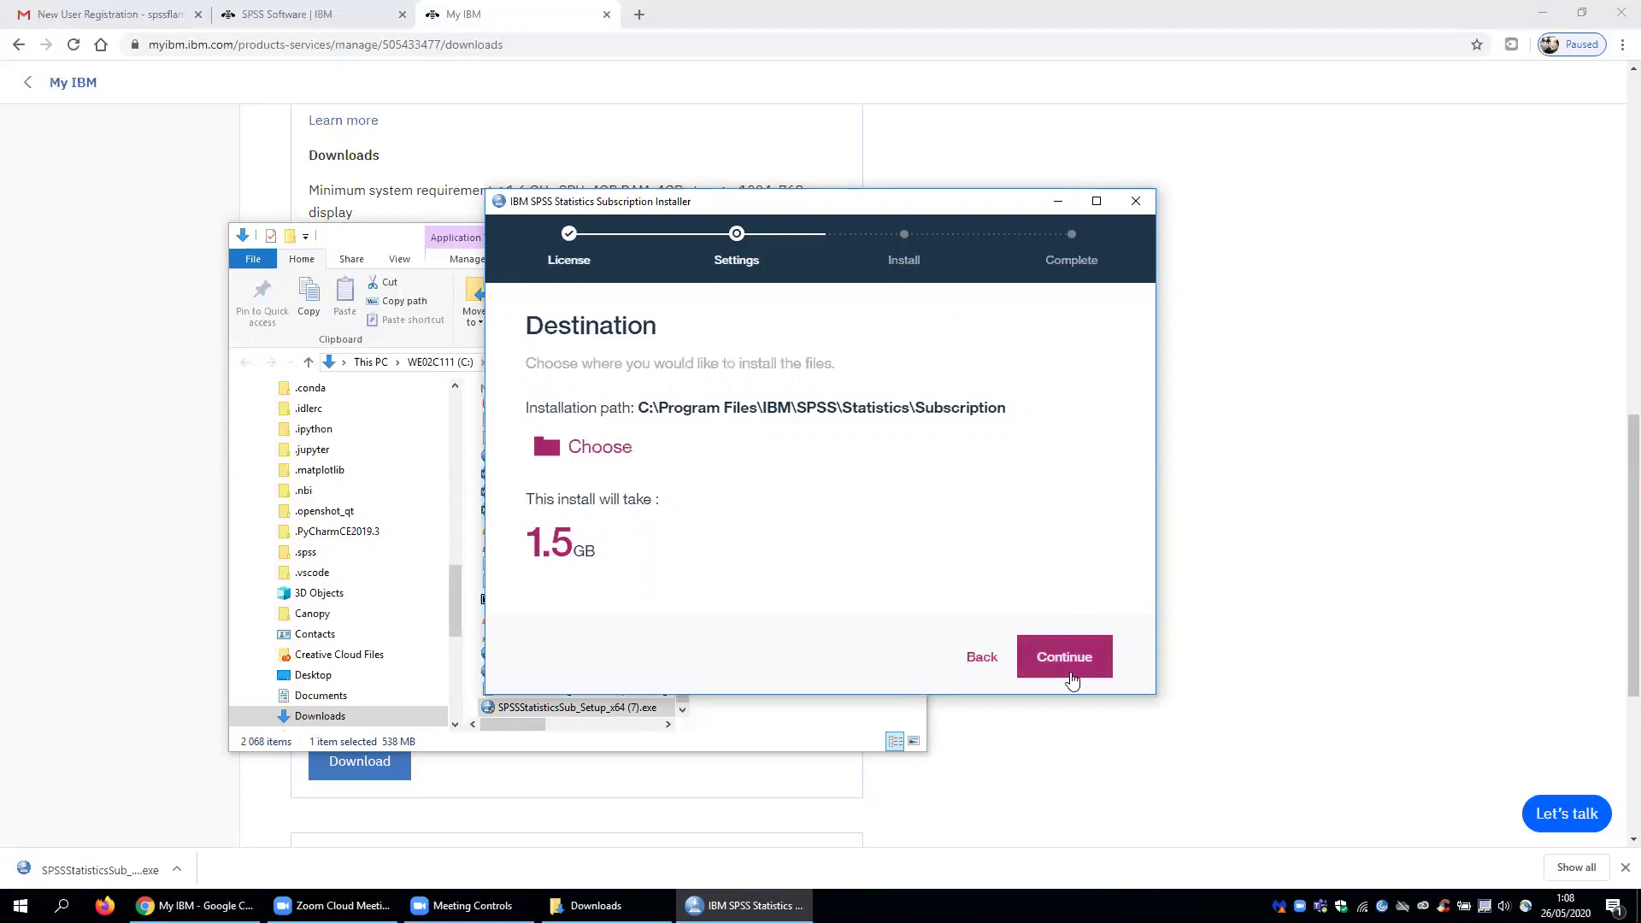
left_click(607, 447)
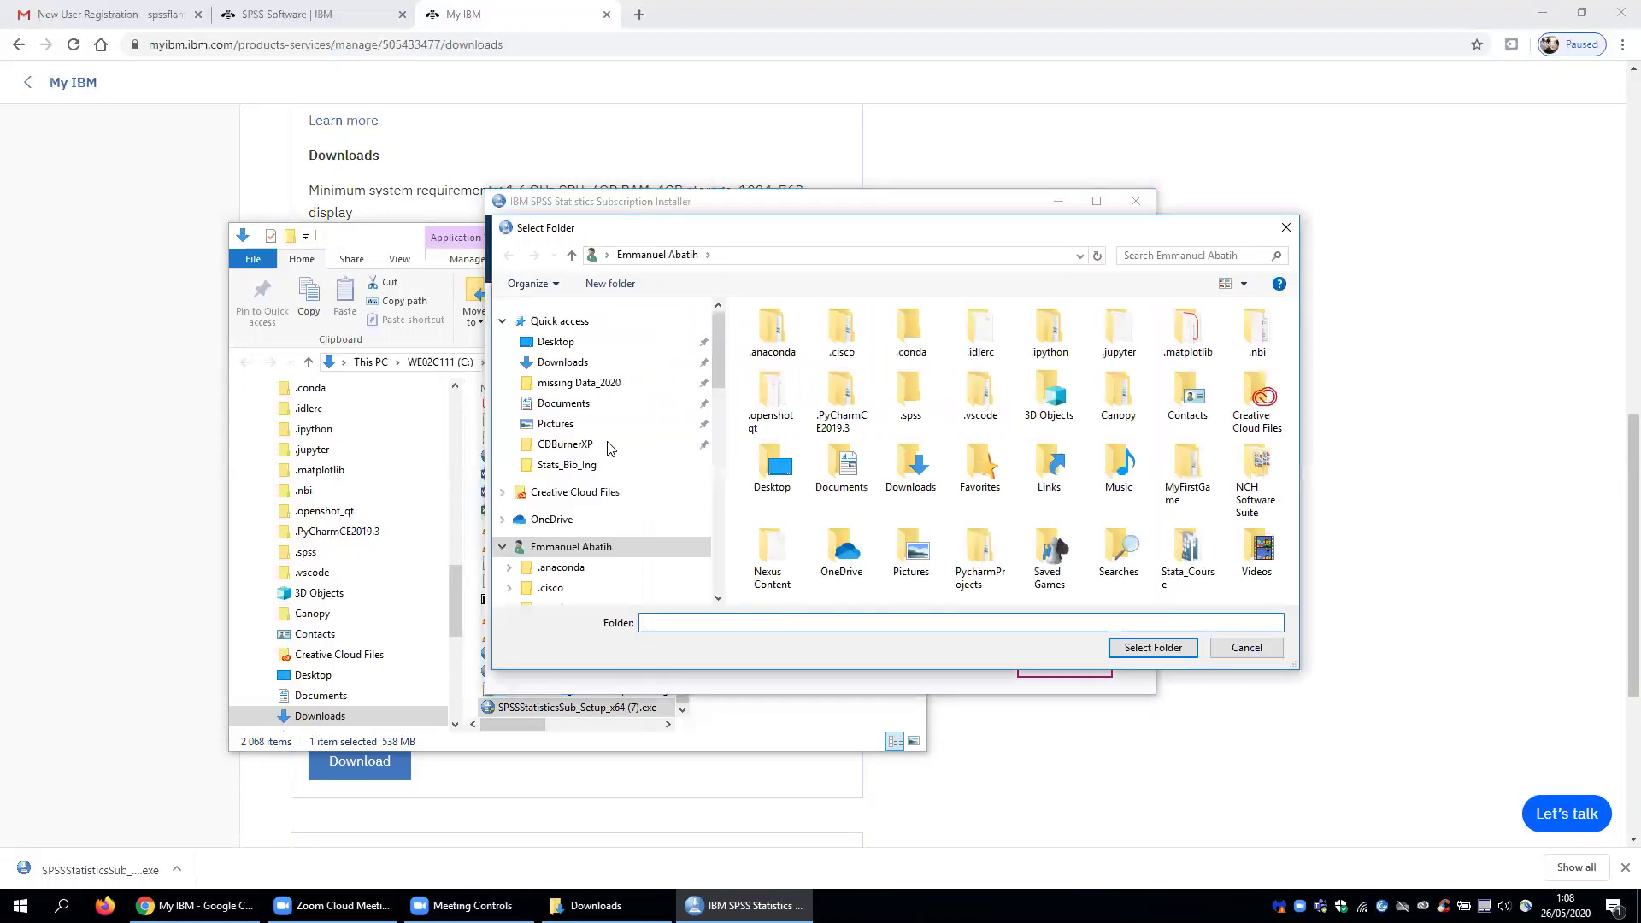
left_click(563, 344)
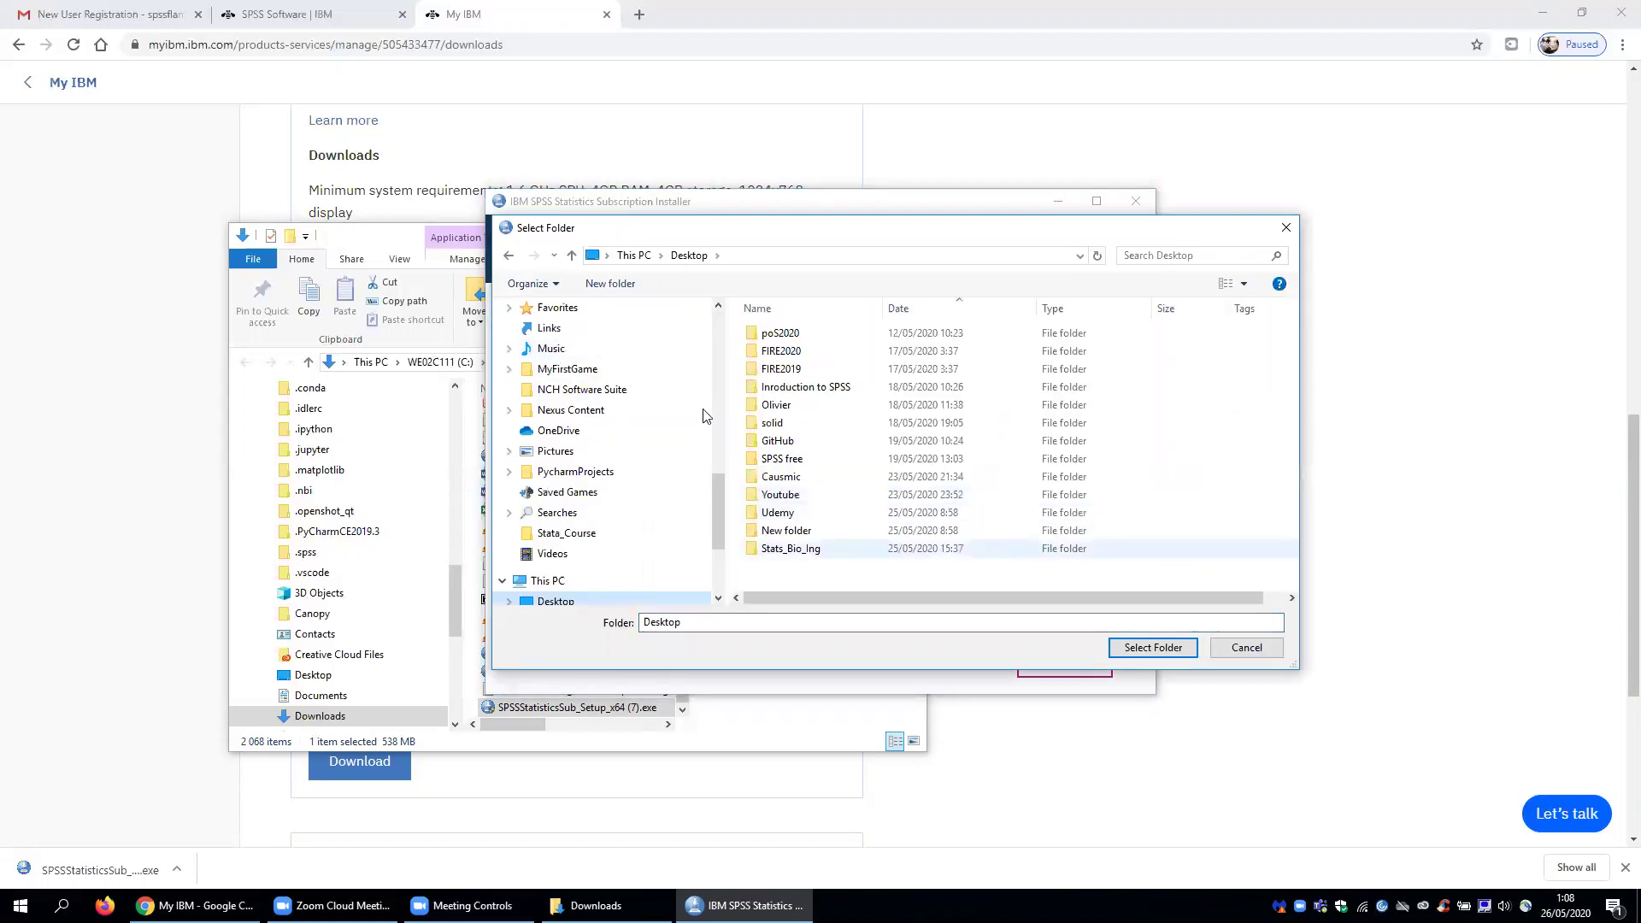
left_click(1153, 648)
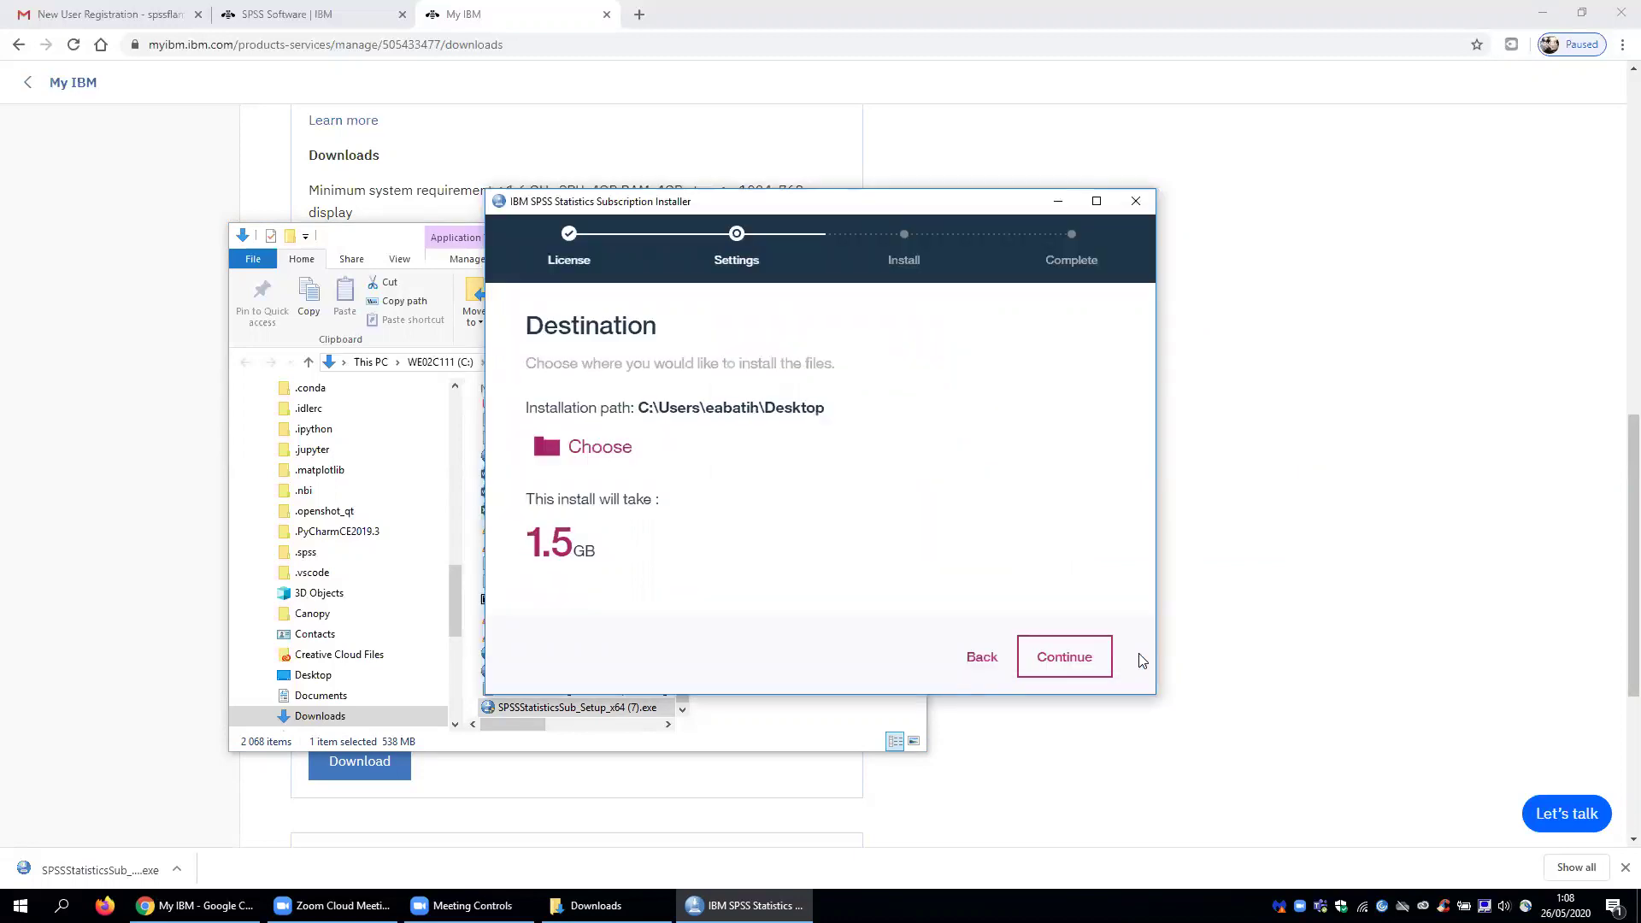
left_click(1068, 656)
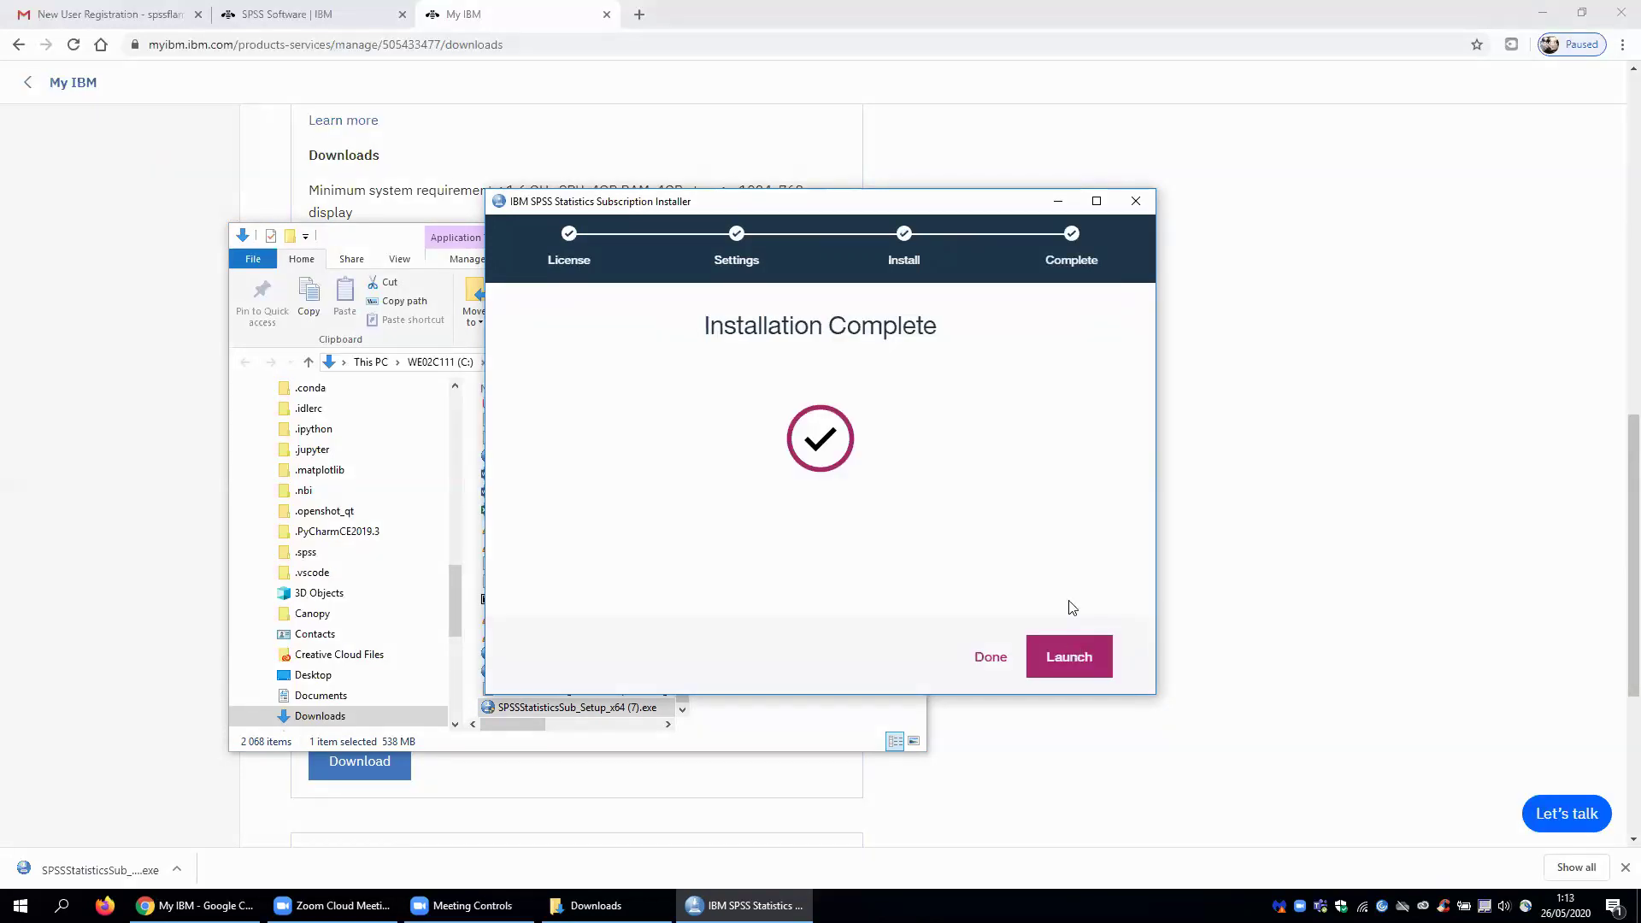
- Launch SPSS and submit the IBMid e-mail address, correcting a mistyped character first
left_click(1071, 659)
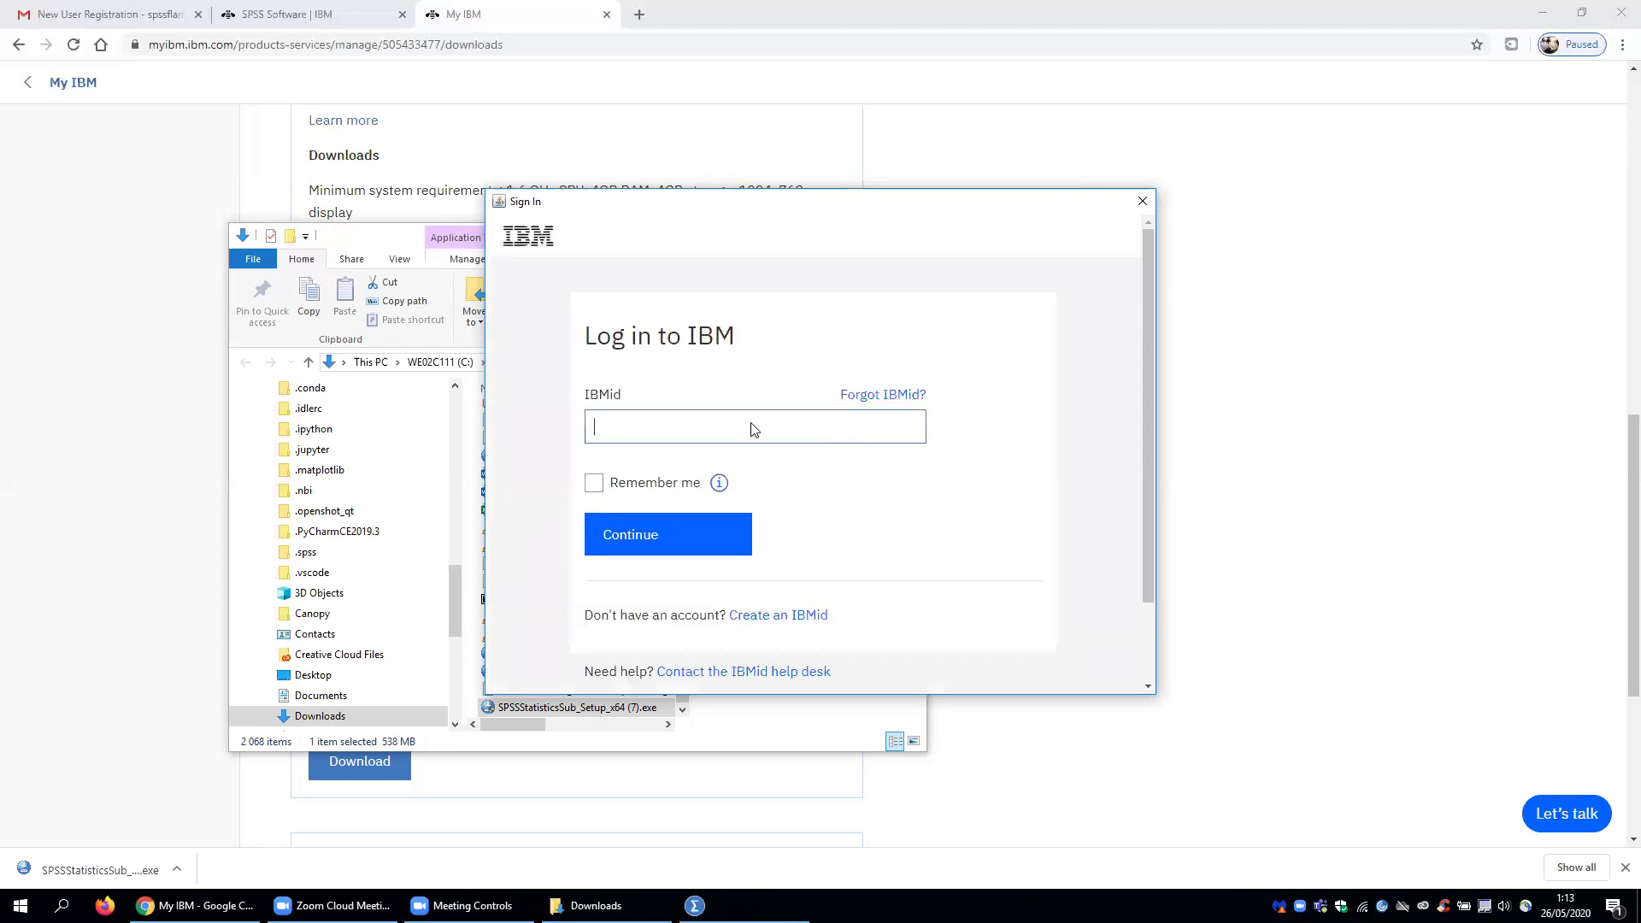
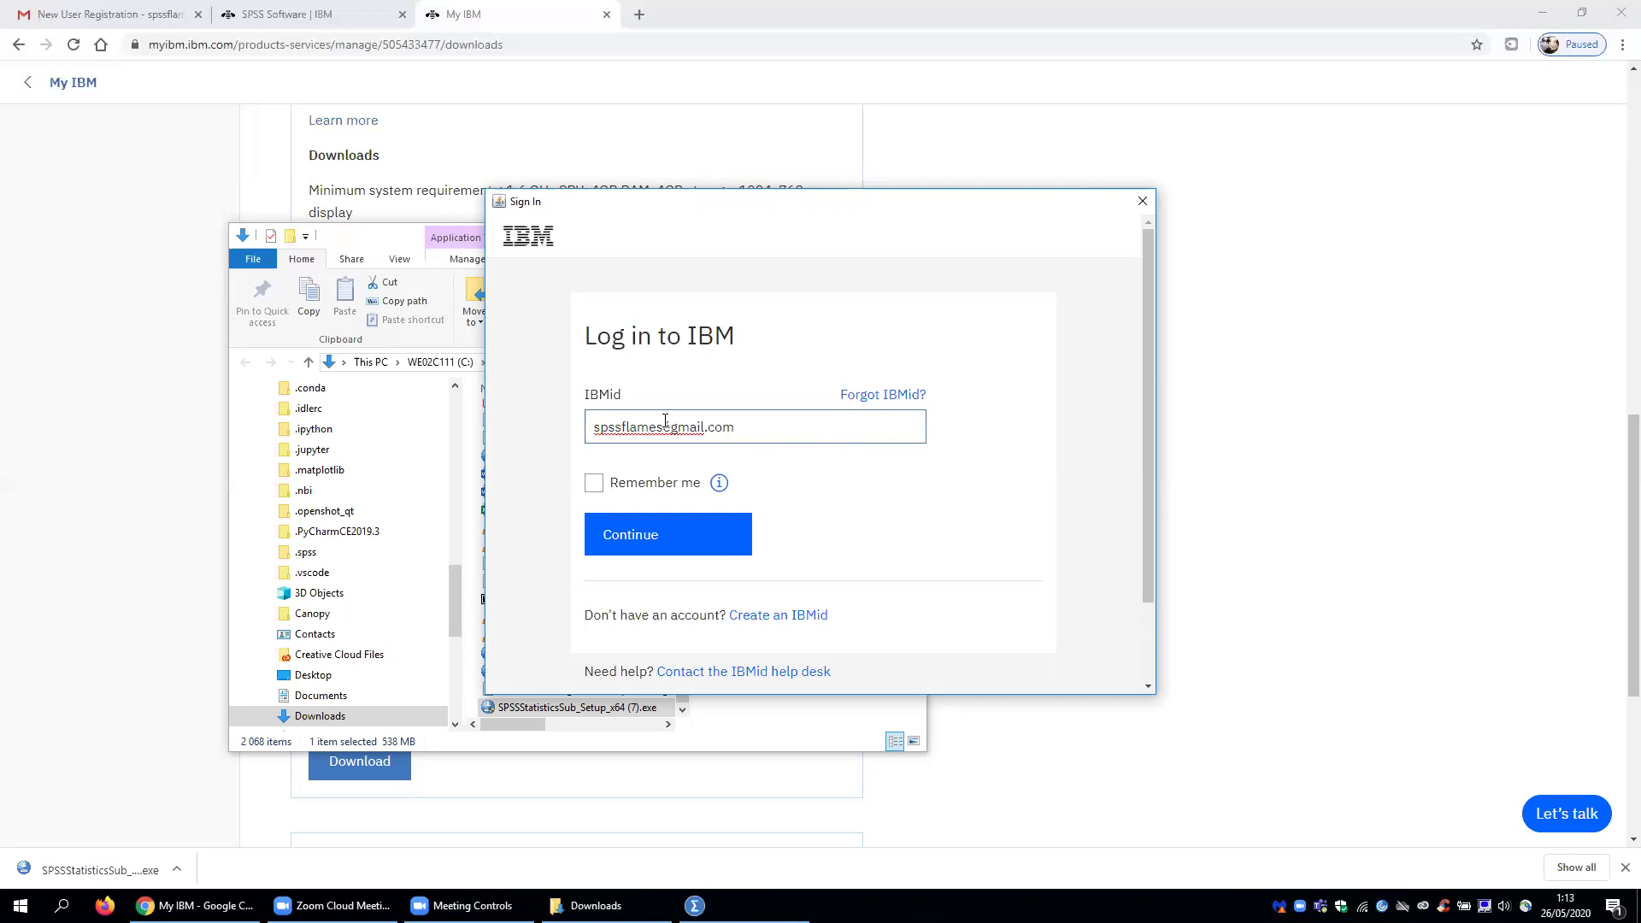
left_click(670, 427)
key("BackSpace")
type("@")
left_click(647, 534)
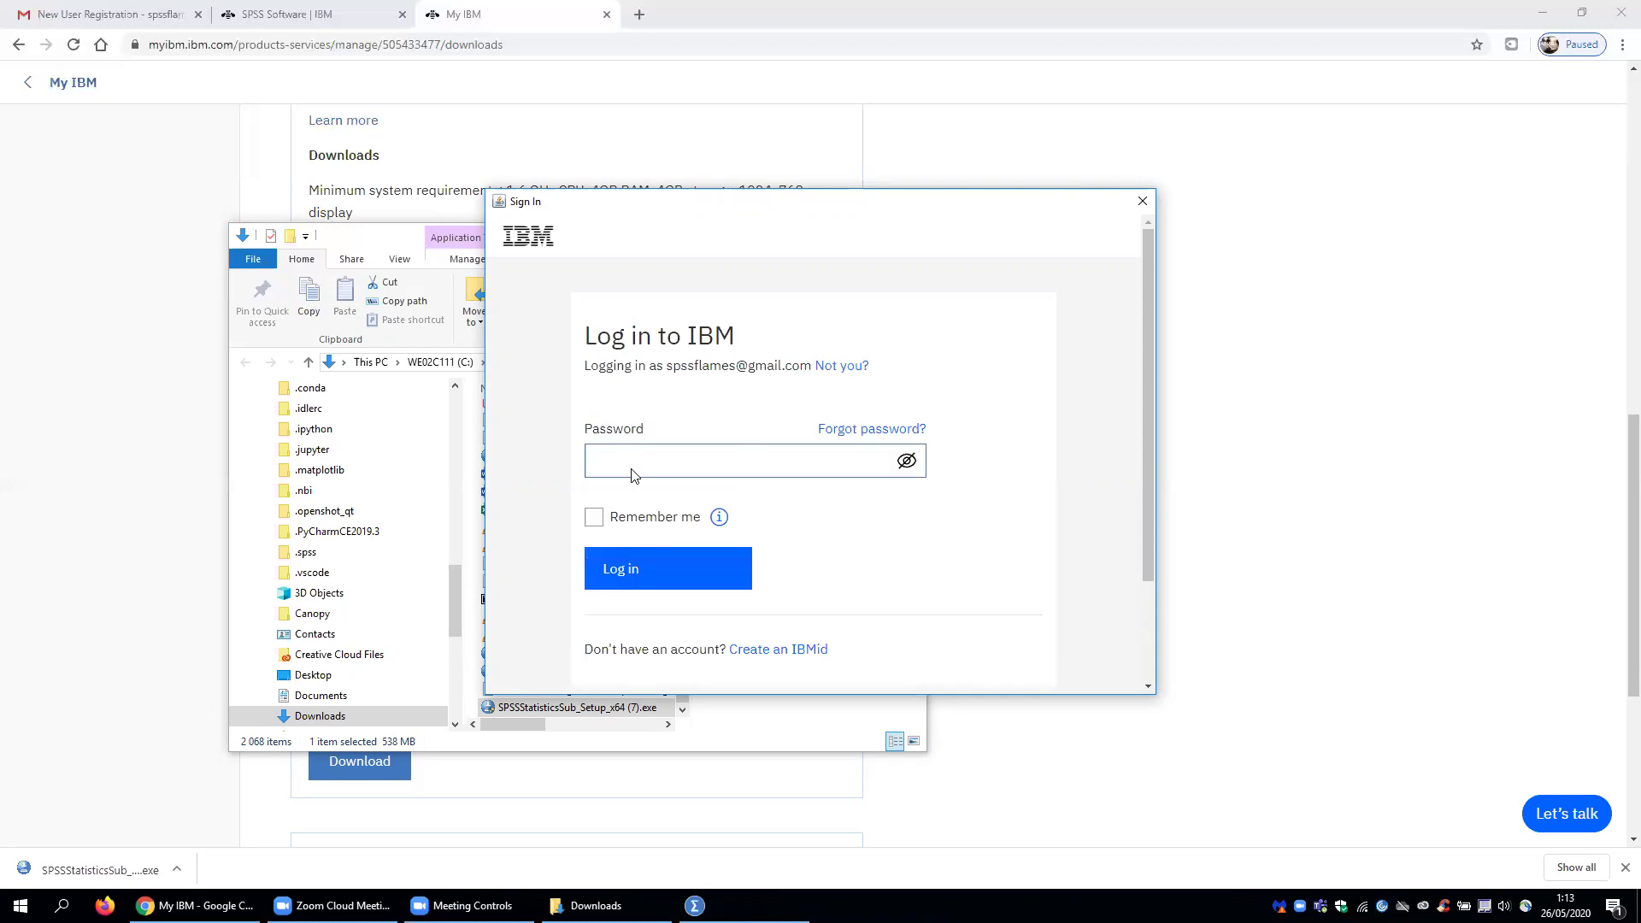
- Enter the account password and log in, re-entering it after an incorrect-password error
type("•••••••••")
left_click(651, 570)
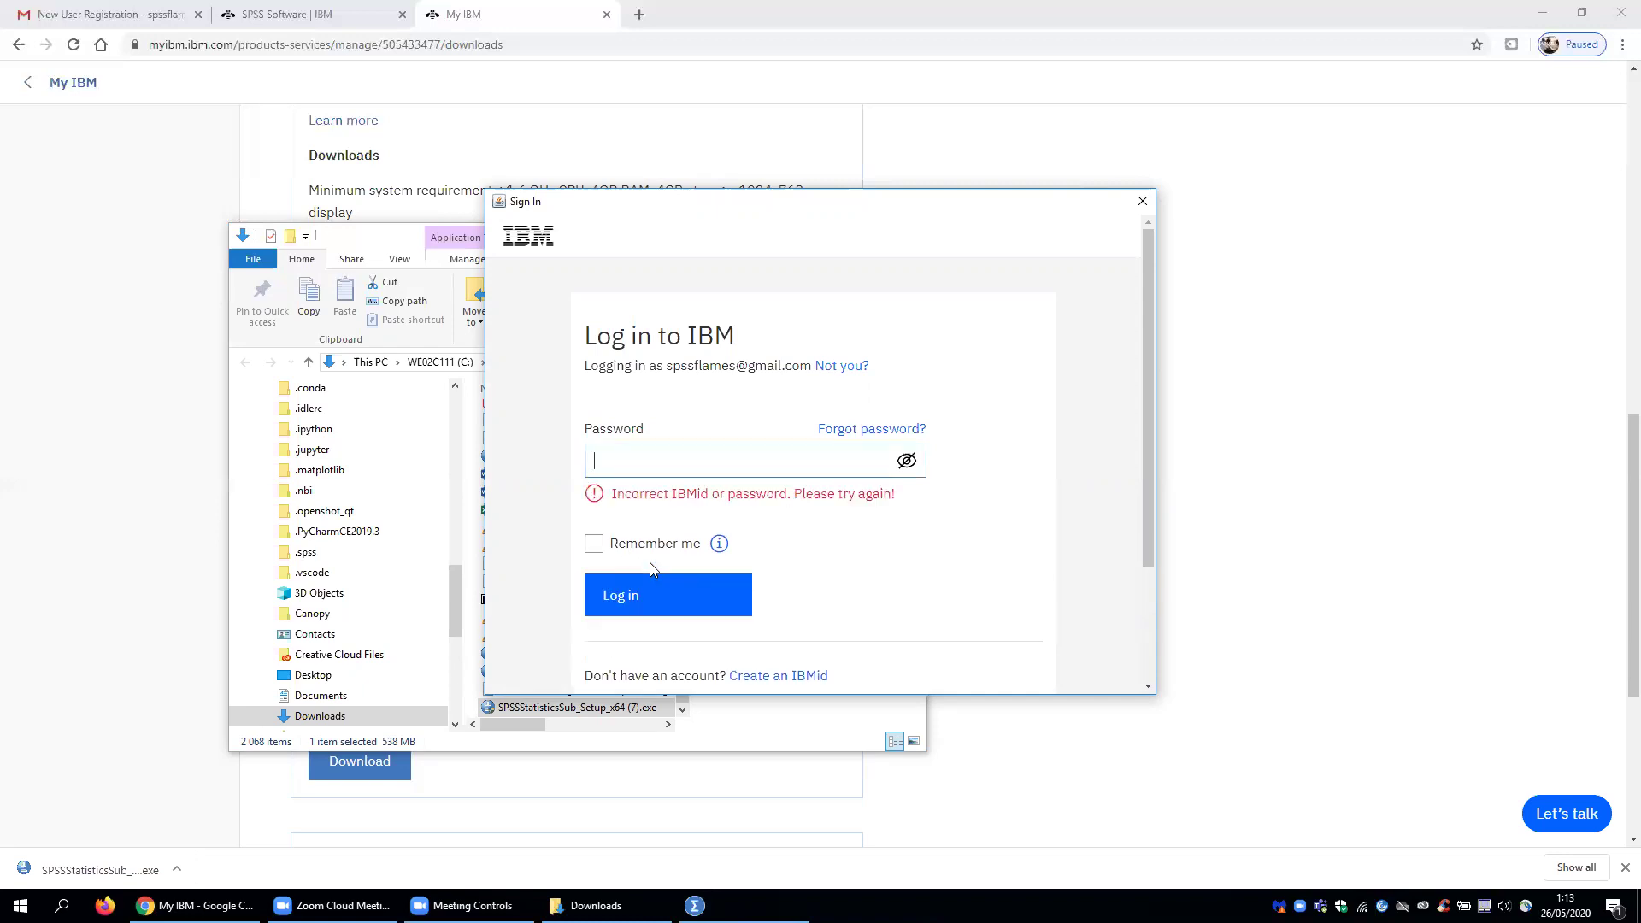
type("••")
key("BackSpace")
key("BackSpace")
key("BackSpace")
type("••••••••••")
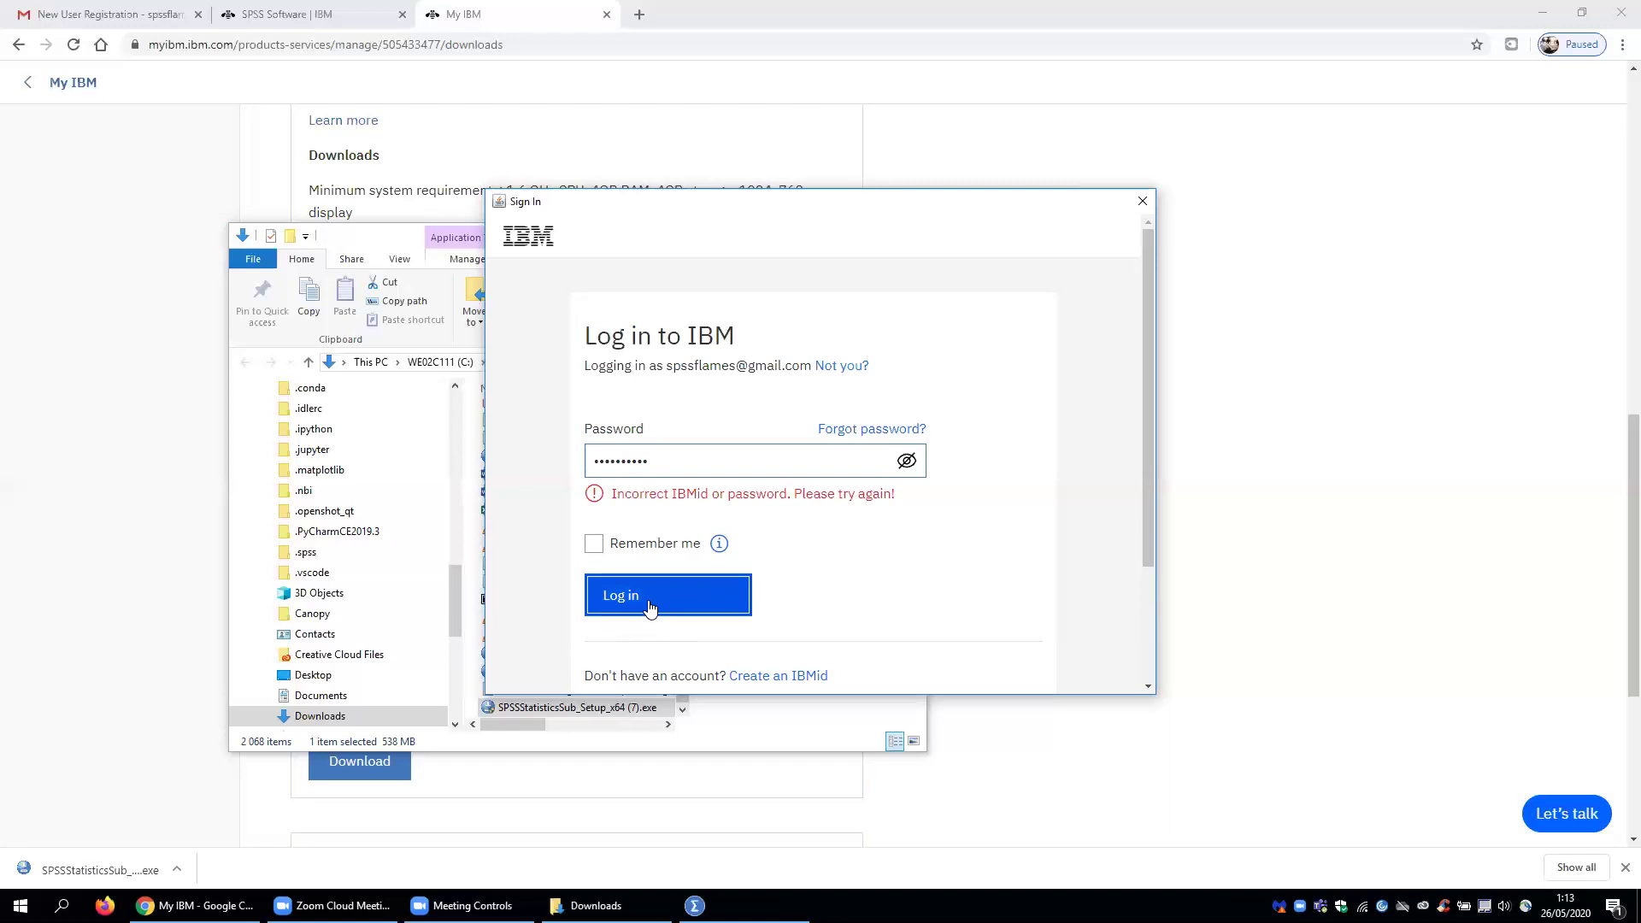
left_click(650, 606)
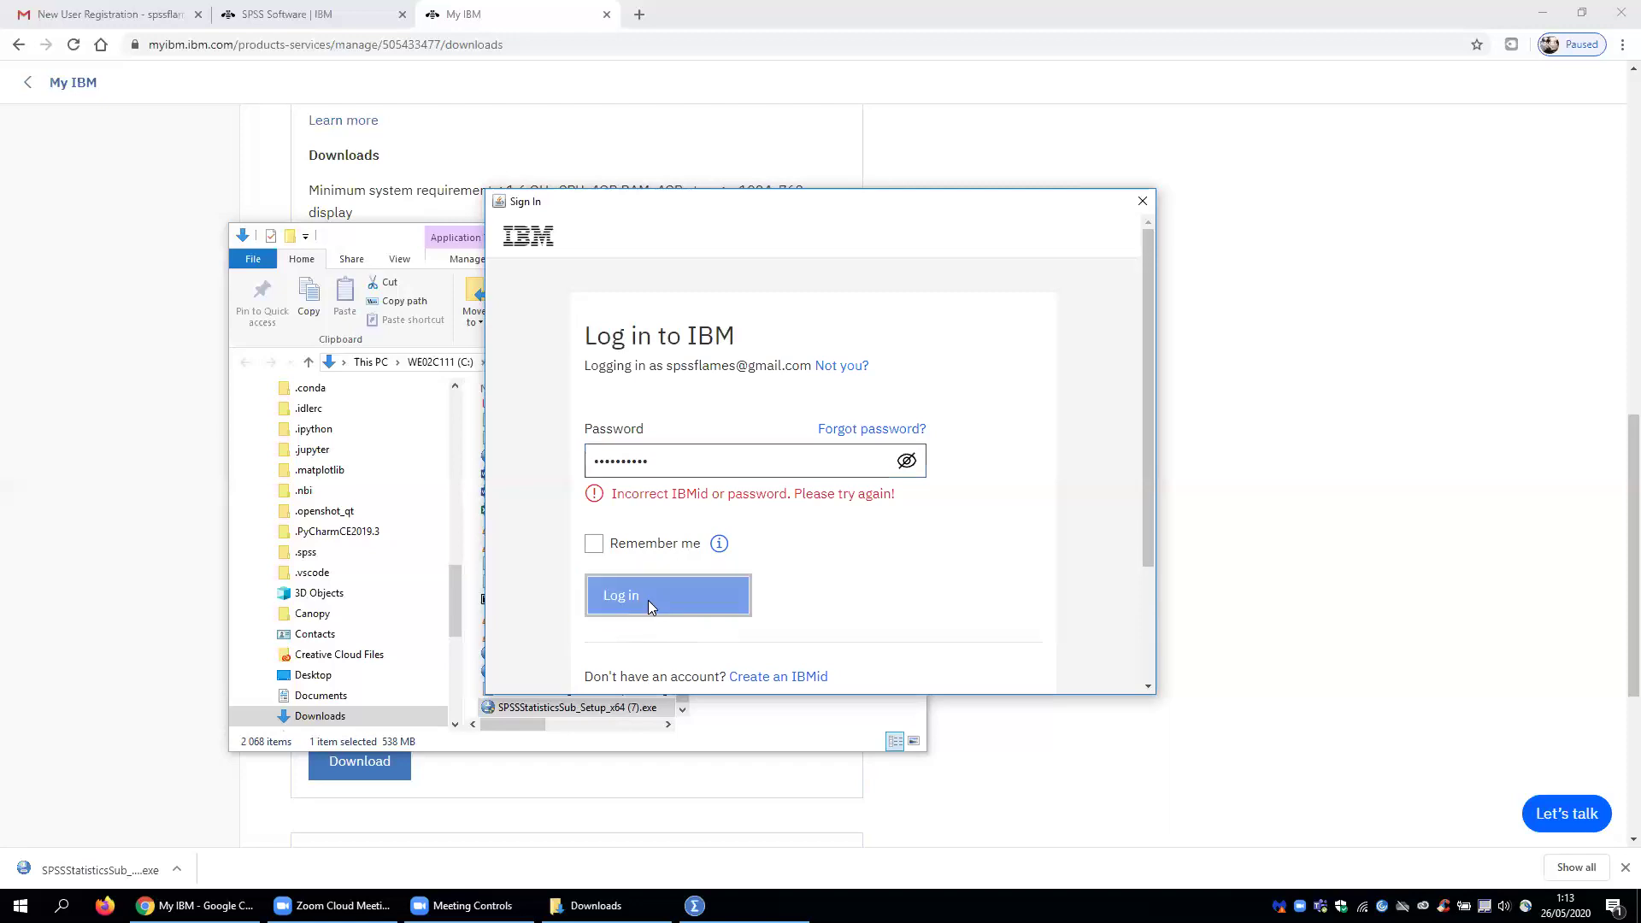